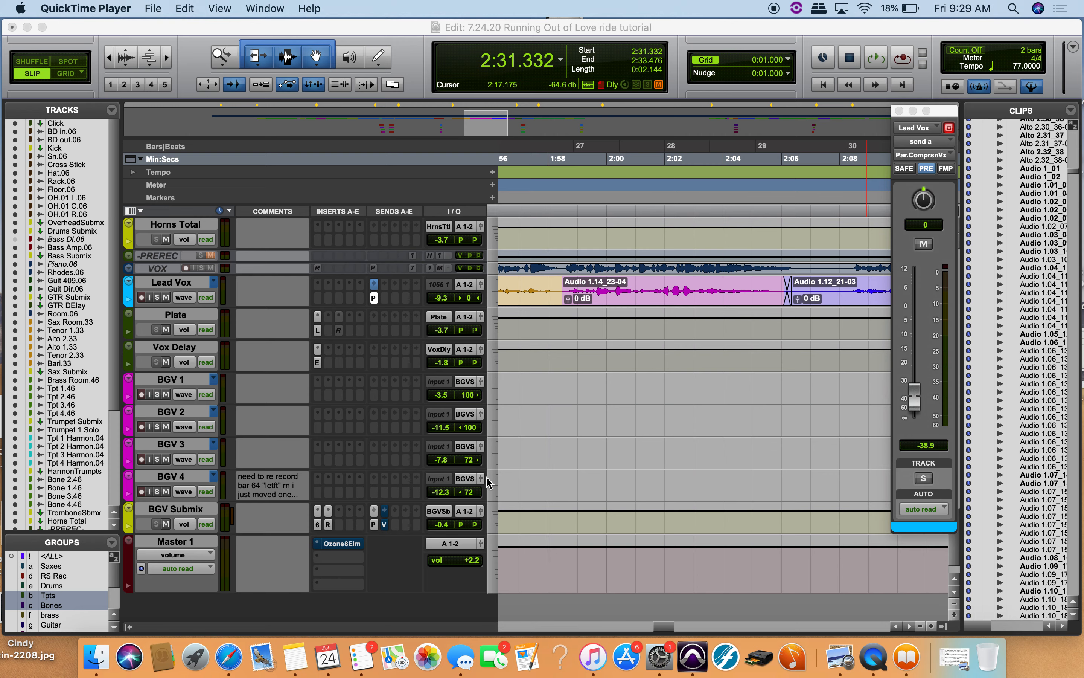
Step: Set send A of the Lead Vox track to no output
left_click(381, 283)
left_click(424, 165)
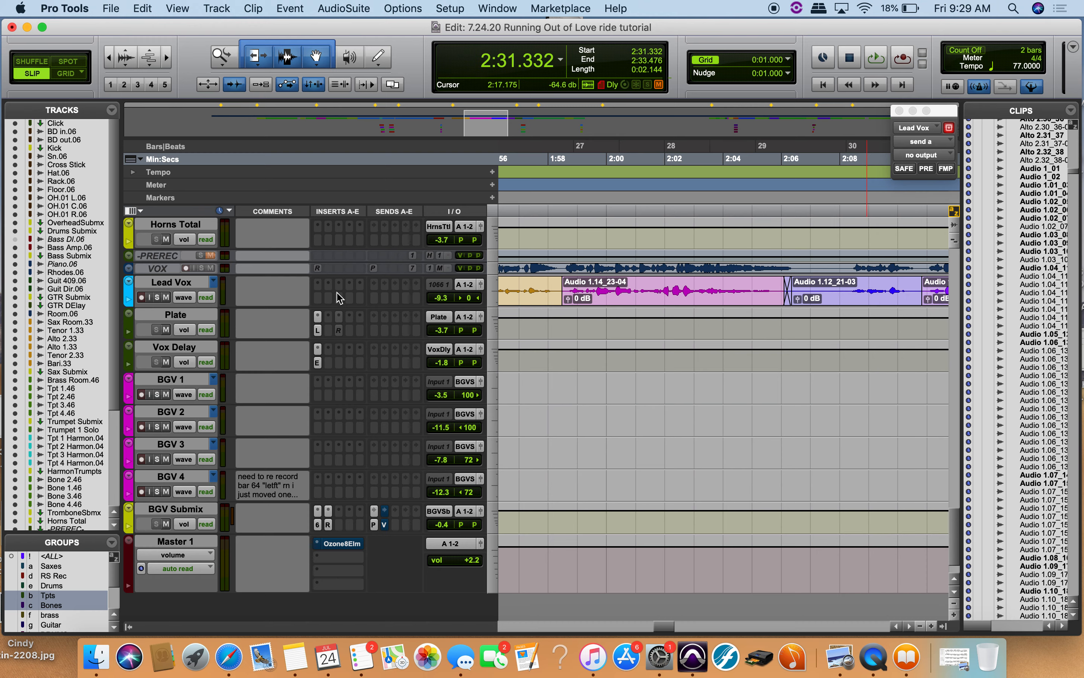
Step: Solo the Lead Vox track and play its selected passage in clip Audio 1.18_30-03
scroll(639, 360, "right", 15)
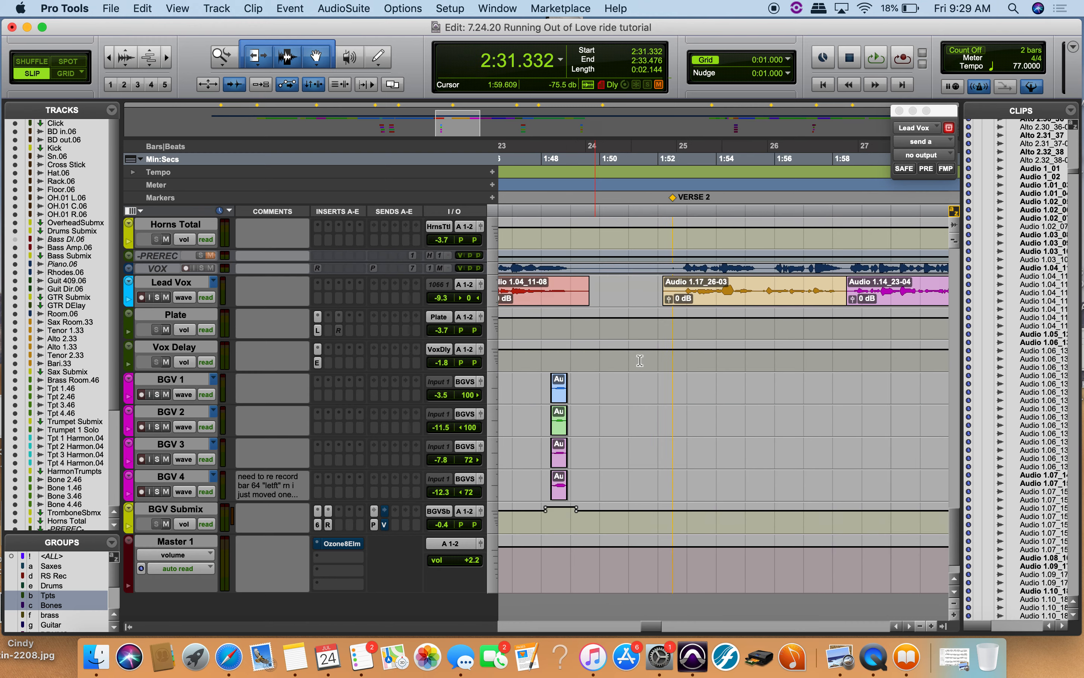
scroll(640, 360, "up", 1)
scroll(639, 360, "right", 5)
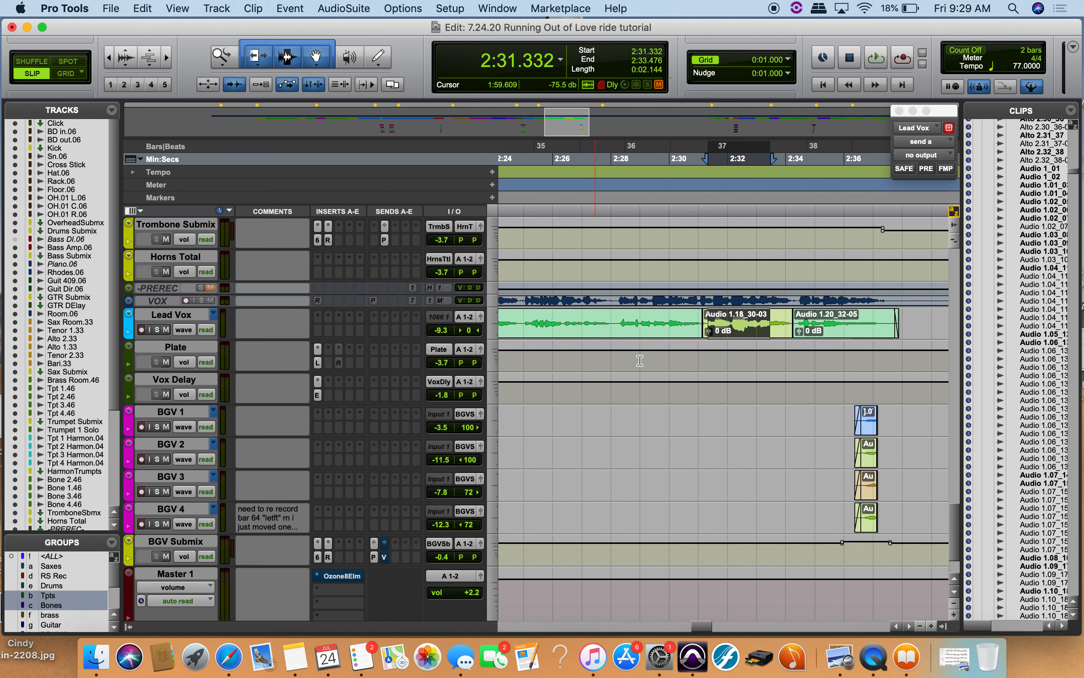
key("space")
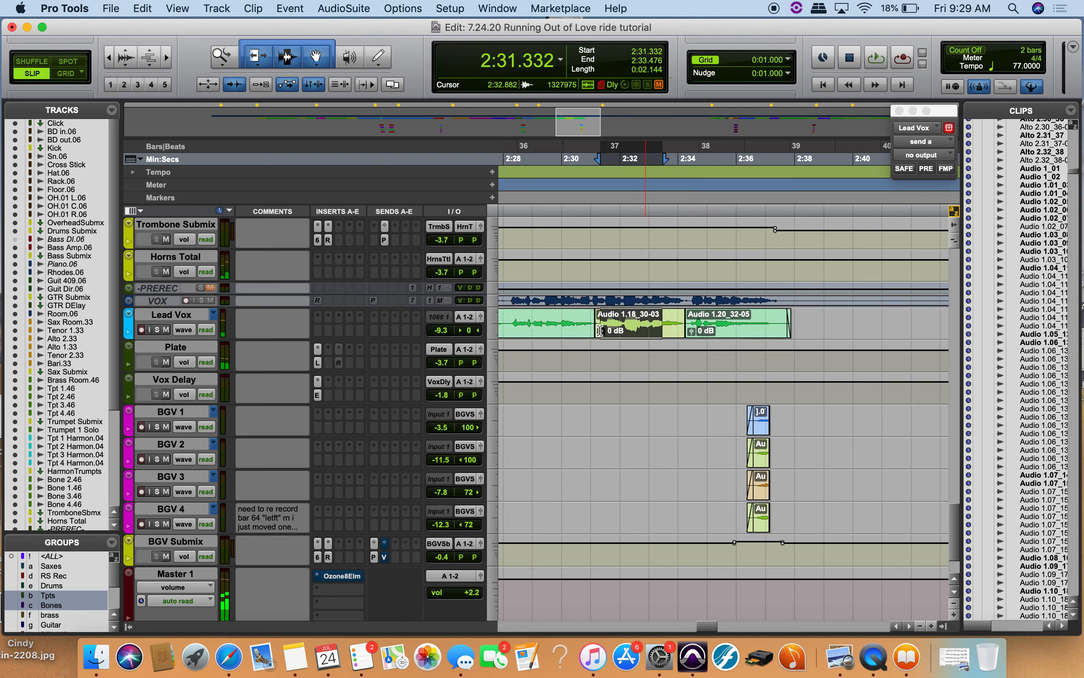
left_click(157, 330)
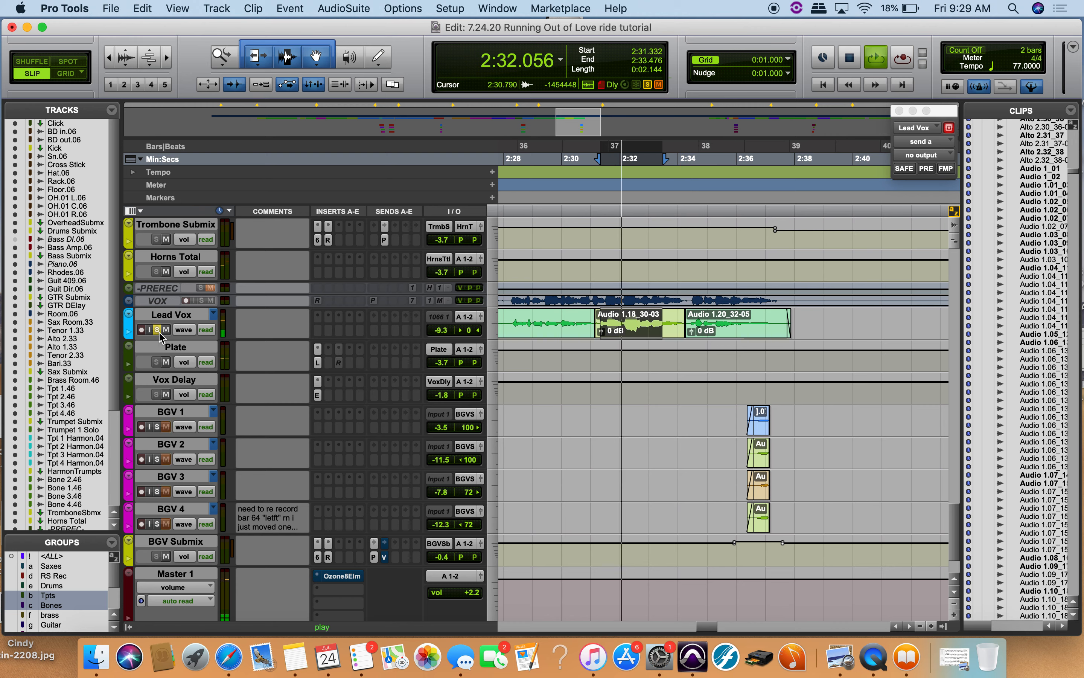
key("XF86AudioRaiseVolume")
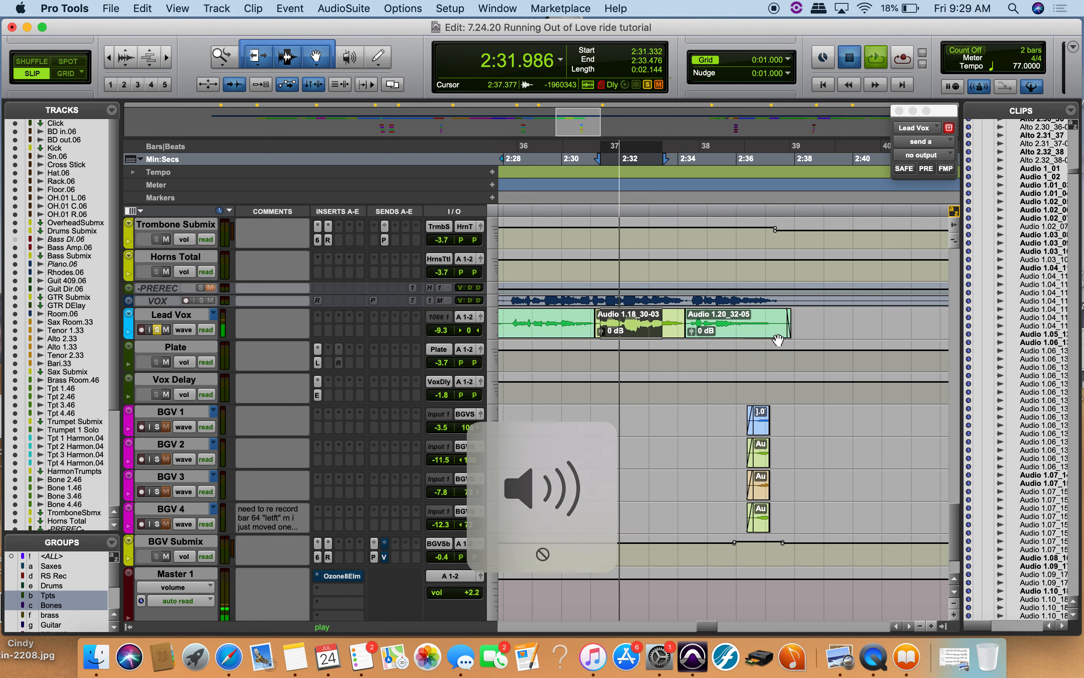
key("space")
Step: Raise the Lead Vox volume line to +4.7 dB in its automation lane, auditioning the selected passage
left_click(129, 332)
left_click_drag(826, 345, 825, 343)
key("space")
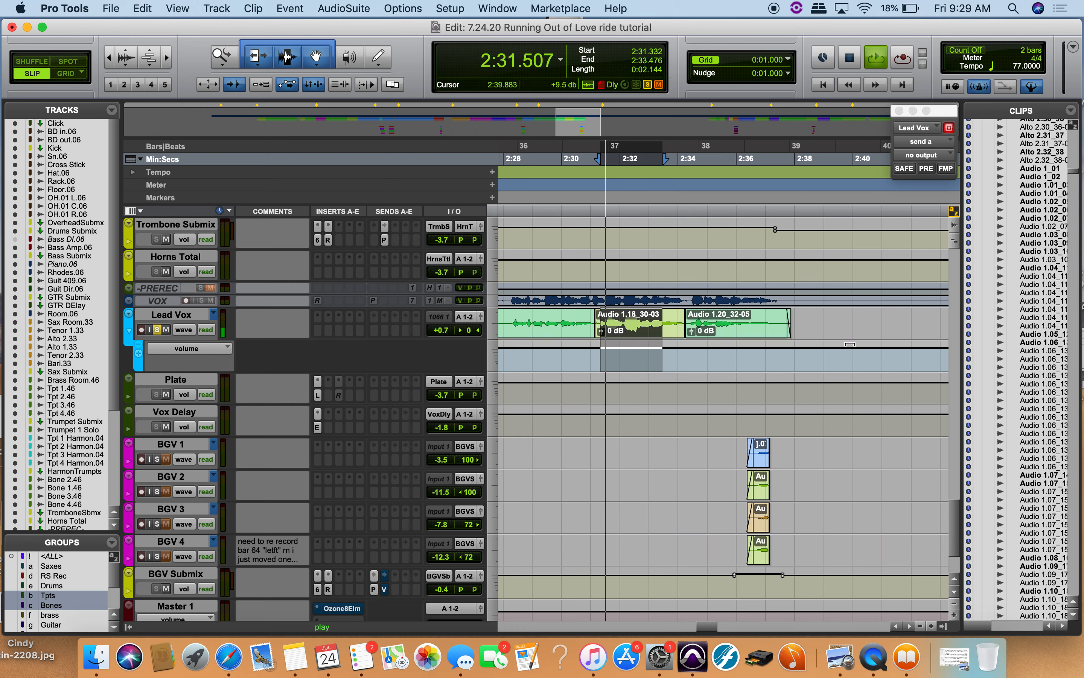
key("space")
left_click(129, 331)
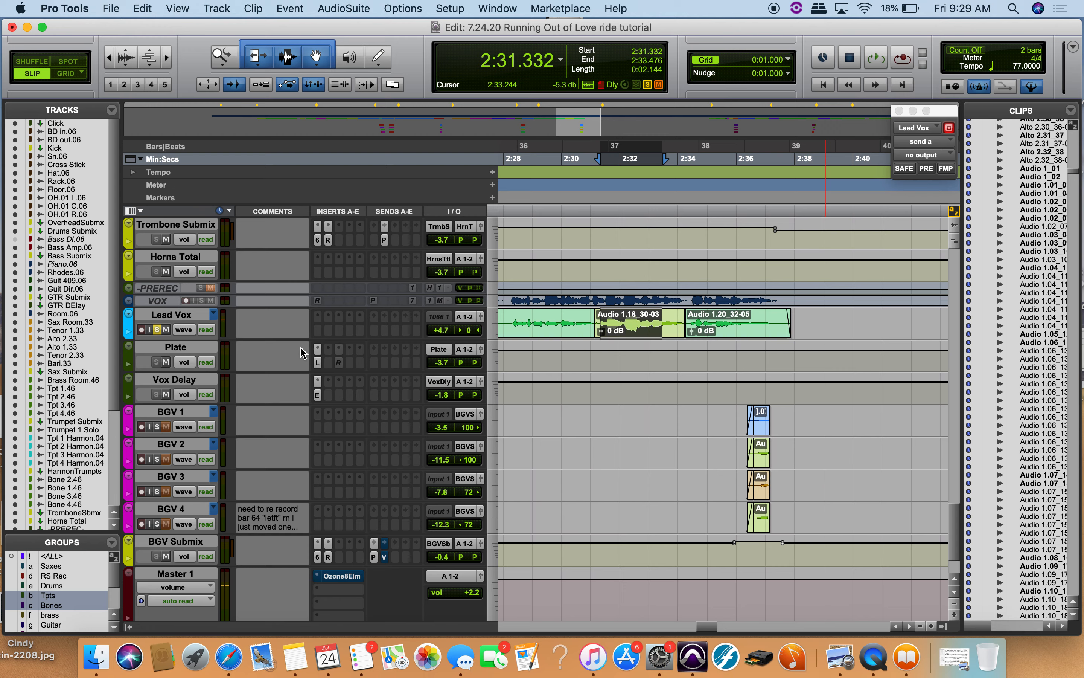
Step: Insert the RCompressor (mono) dynamics plug-in in the first insert slot of Lead Vox and audition the selected passage
left_click(316, 331)
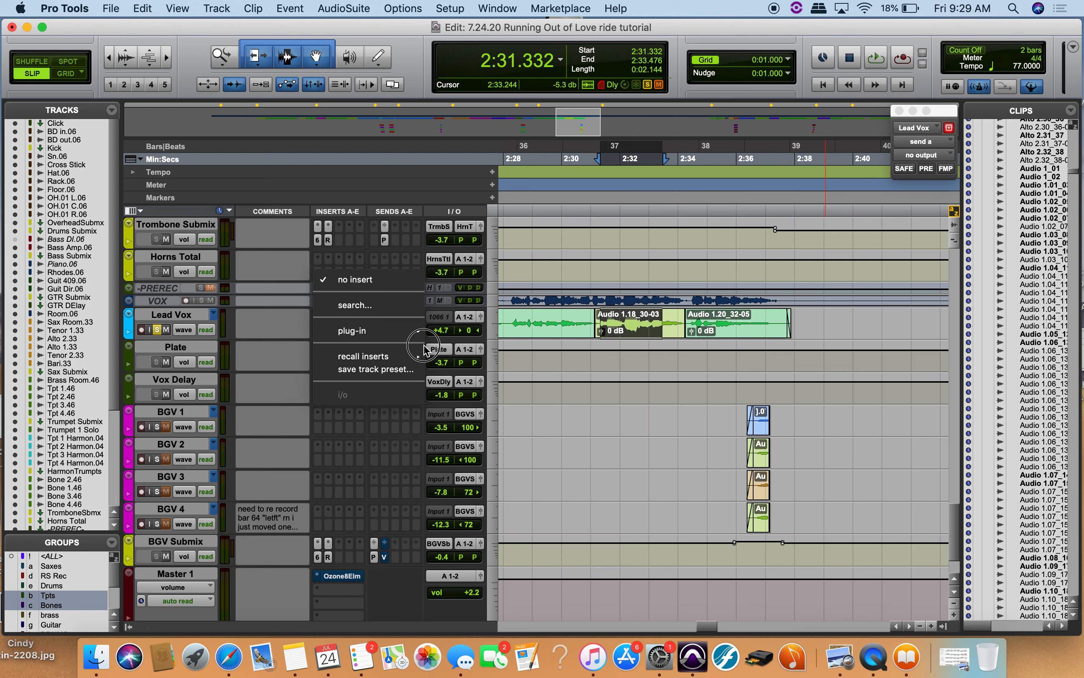
mouse_move(394, 332)
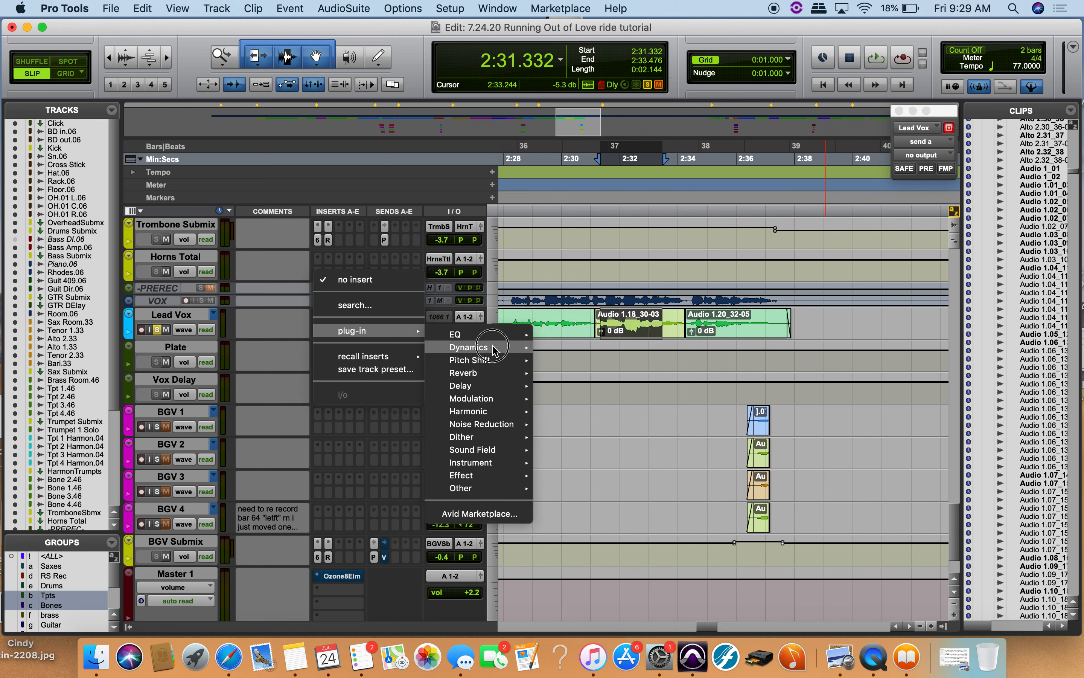
mouse_move(474, 347)
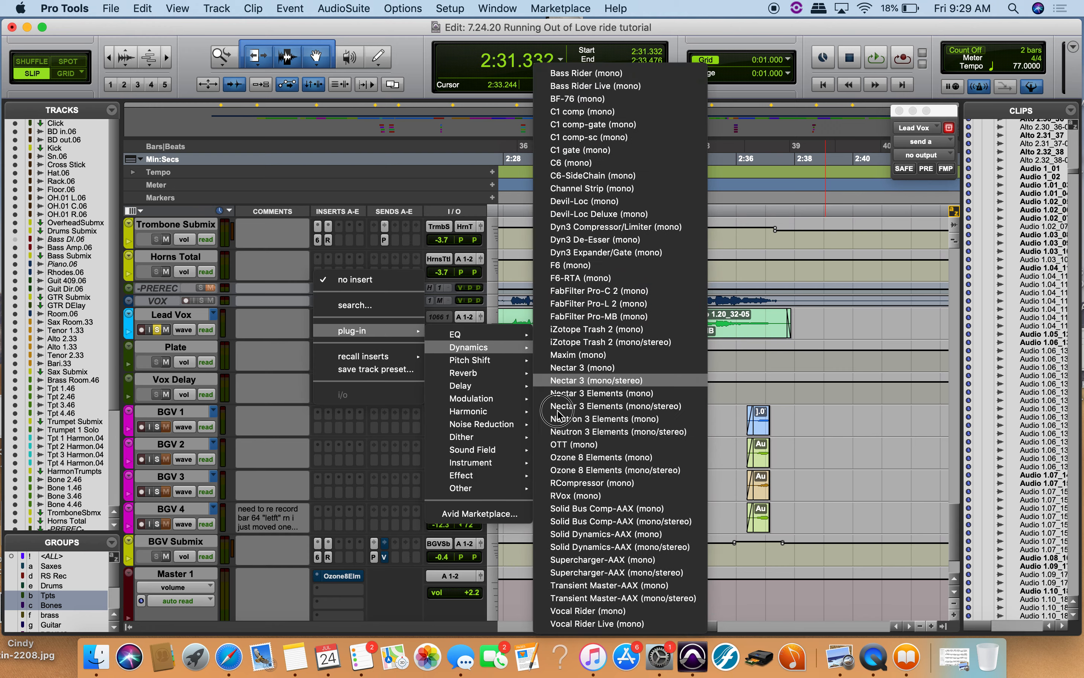
left_click(584, 483)
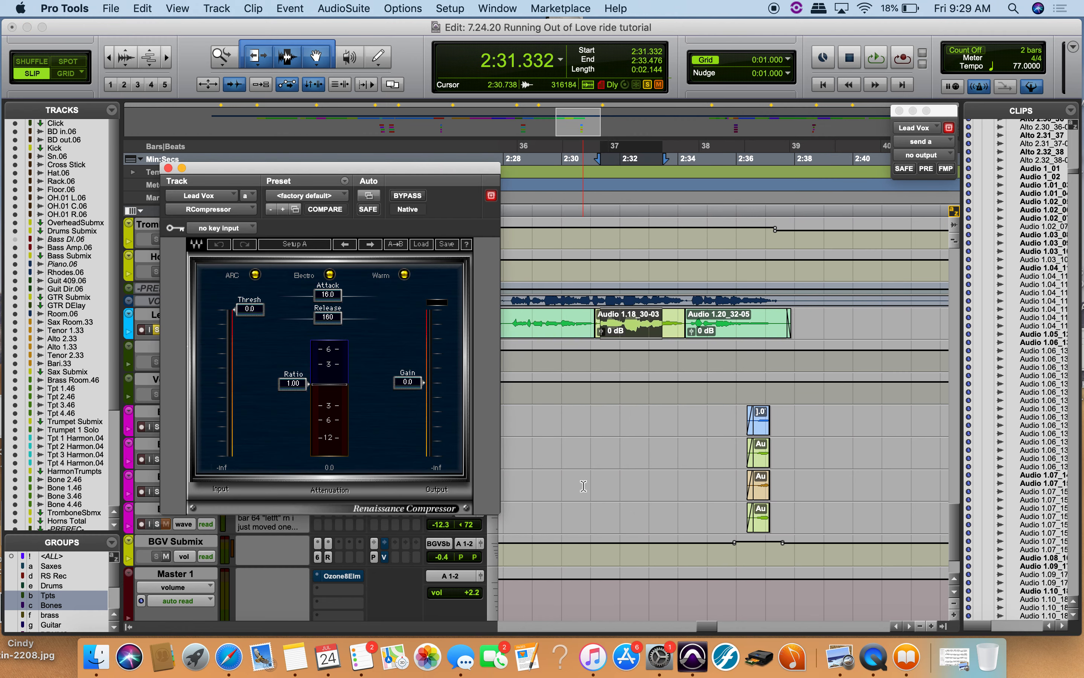
key("space")
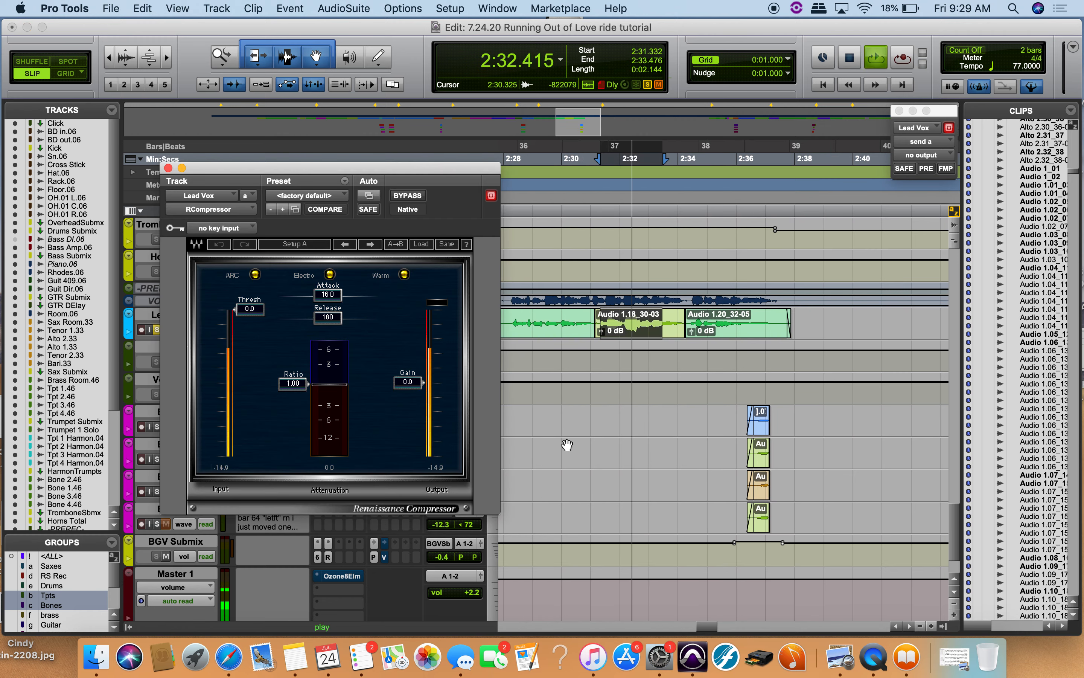
key("space")
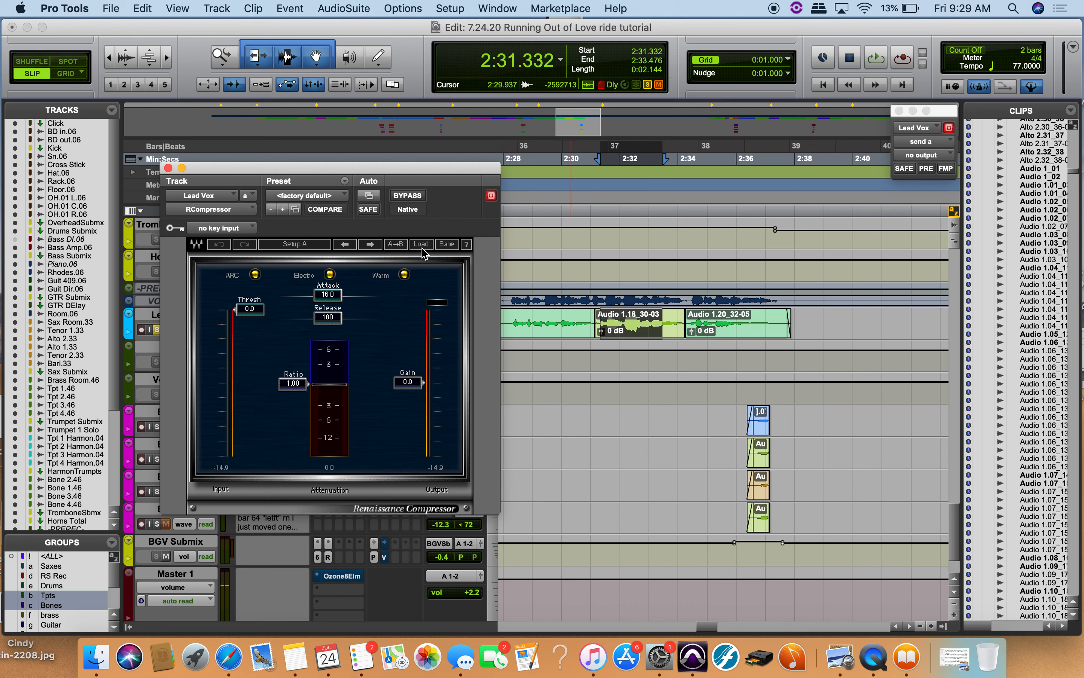
Step: Load the Vocal factory preset in the Renaissance Compressor and audition the selected Lead Vox passage
left_click(422, 245)
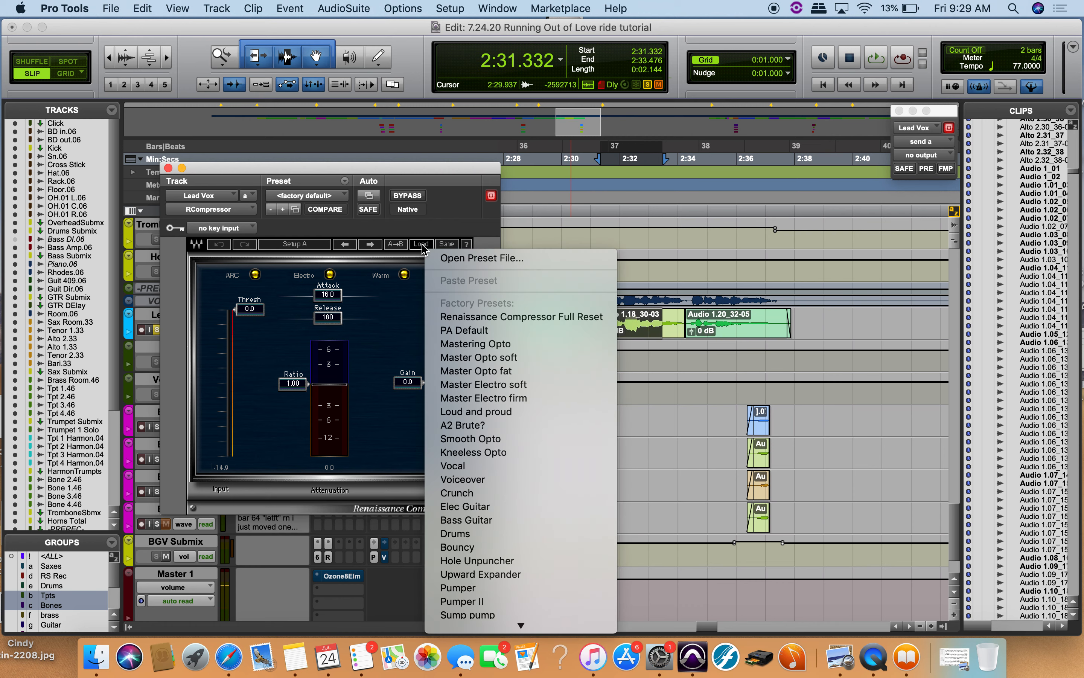
left_click(472, 466)
key("space")
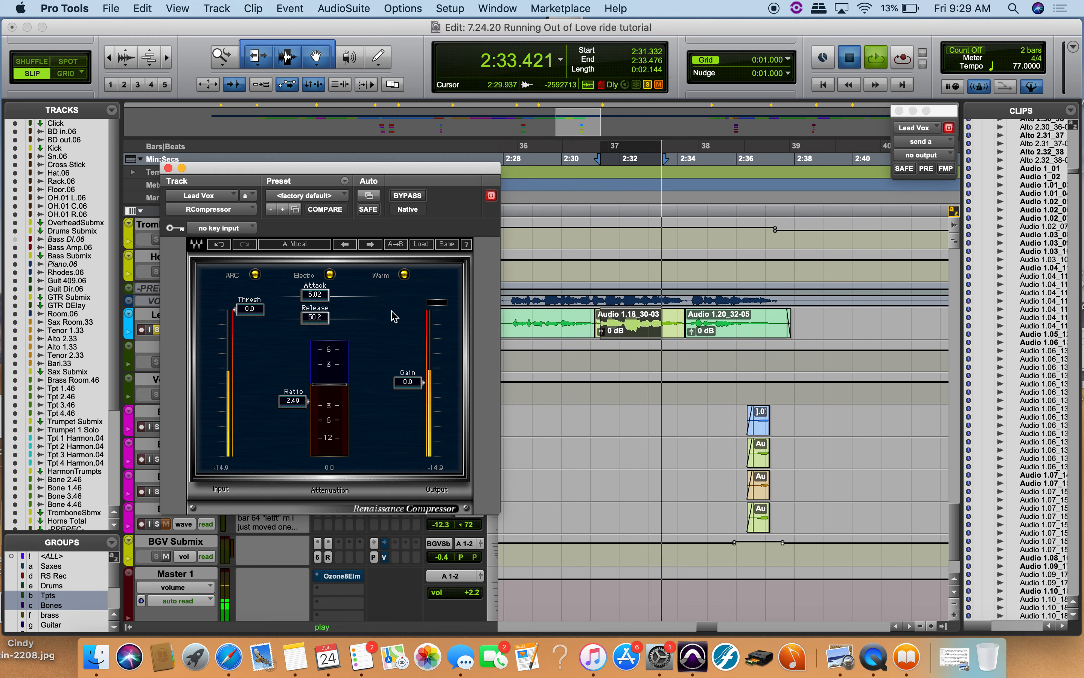
key("space")
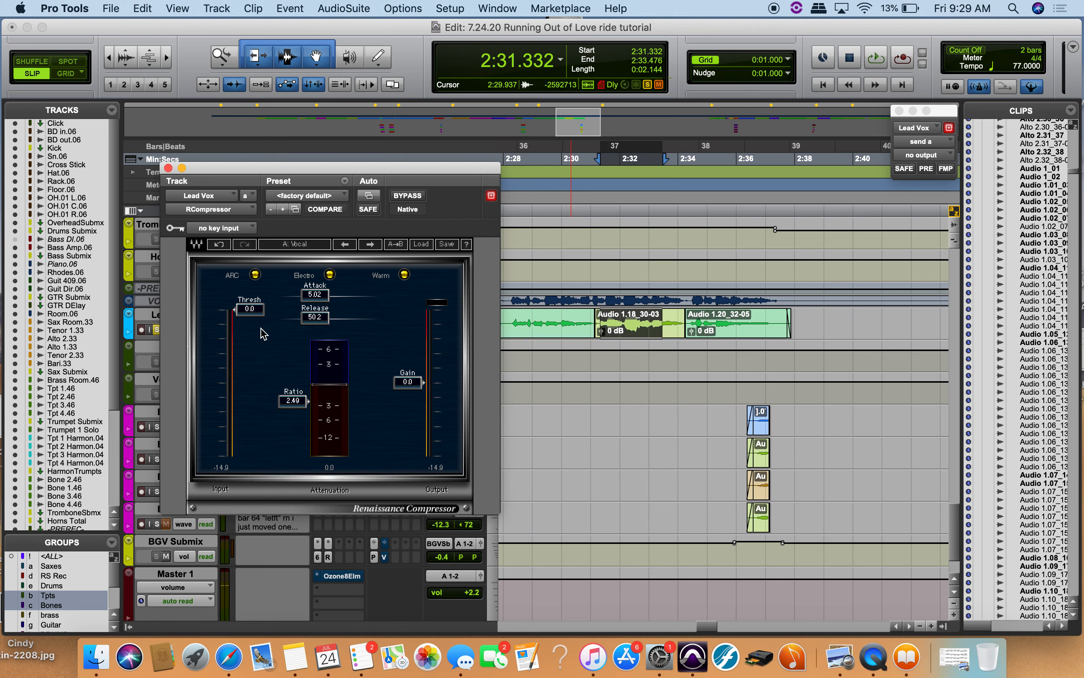
key("space")
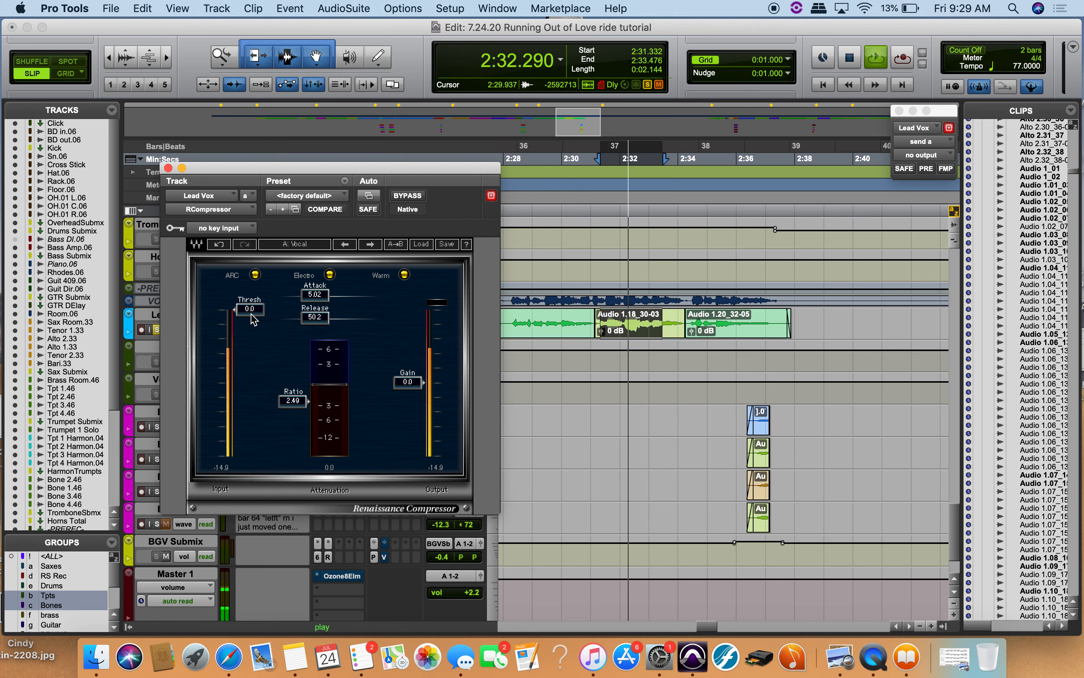
key("space")
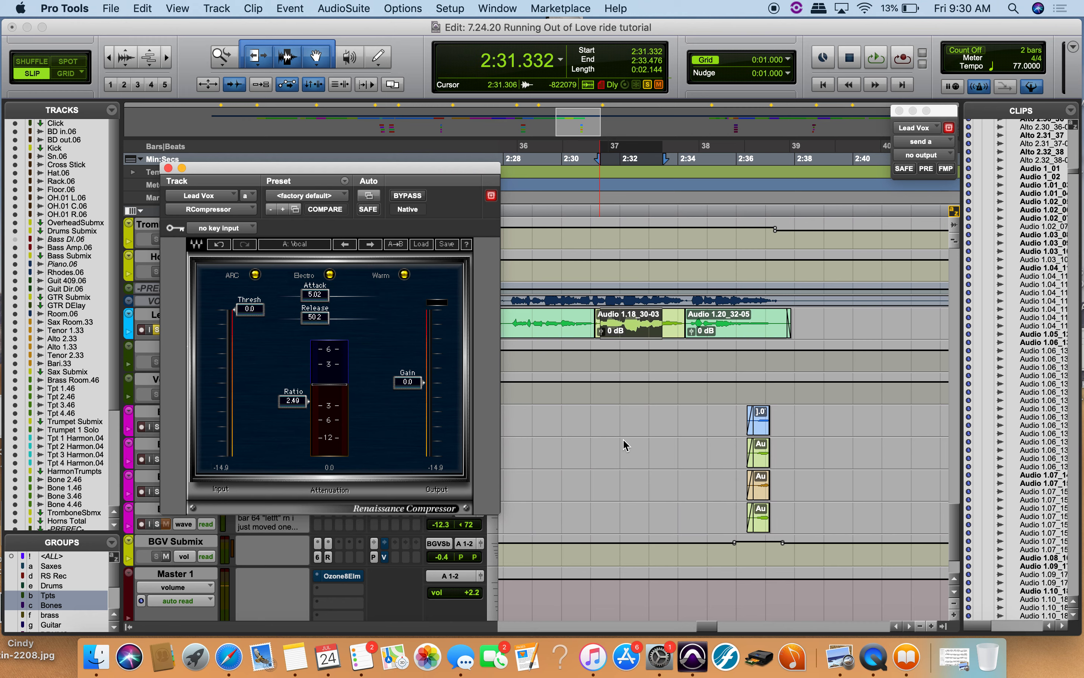
Step: Set the compressor threshold to -31.9 while playing the Lead Vox passage from 2:04.698 to 2:05.602
scroll(626, 446, "left", 2)
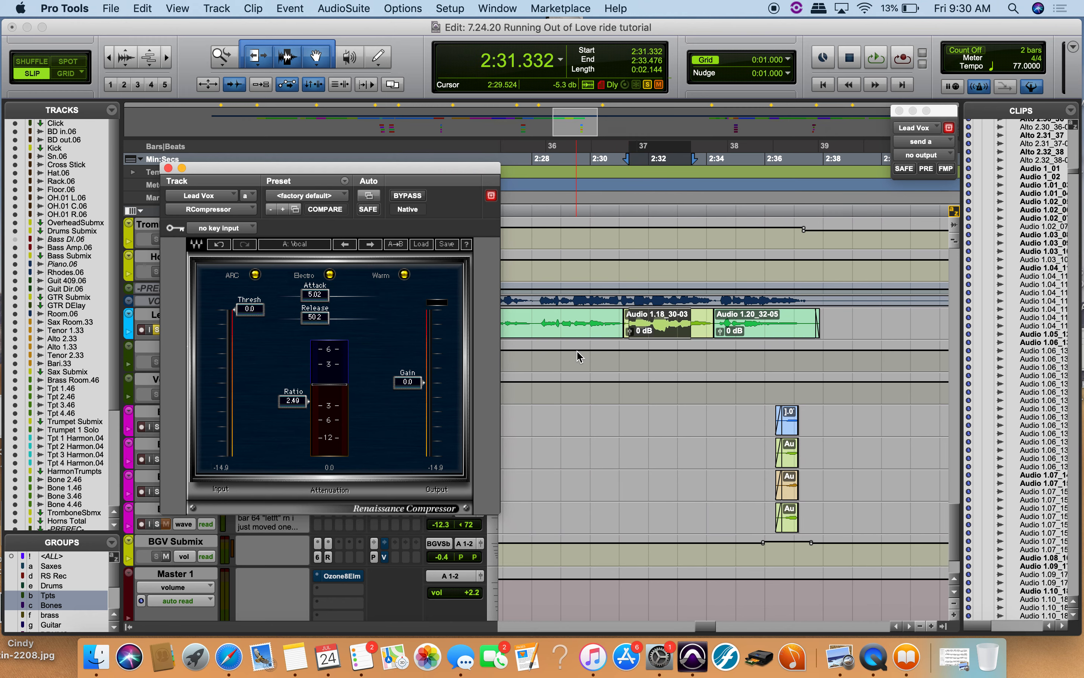
scroll(605, 329, "left", 10)
scroll(583, 350, "up", 3)
left_click(633, 356)
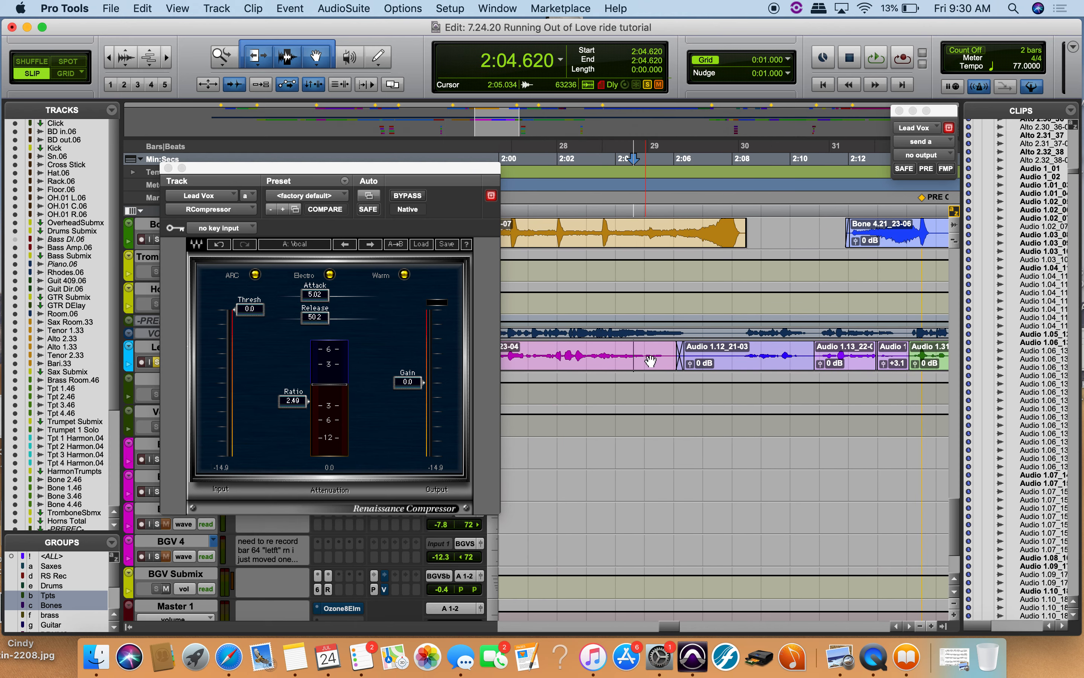
left_click_drag(635, 354, 662, 352)
key("space")
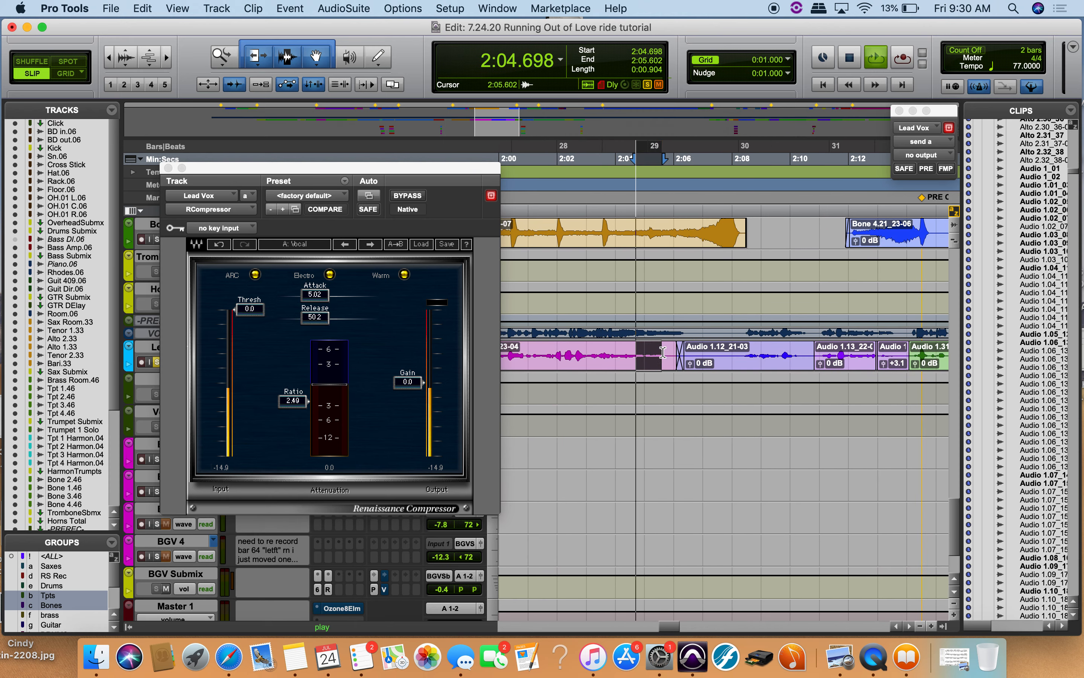
left_click_drag(261, 319, 261, 396)
key("space")
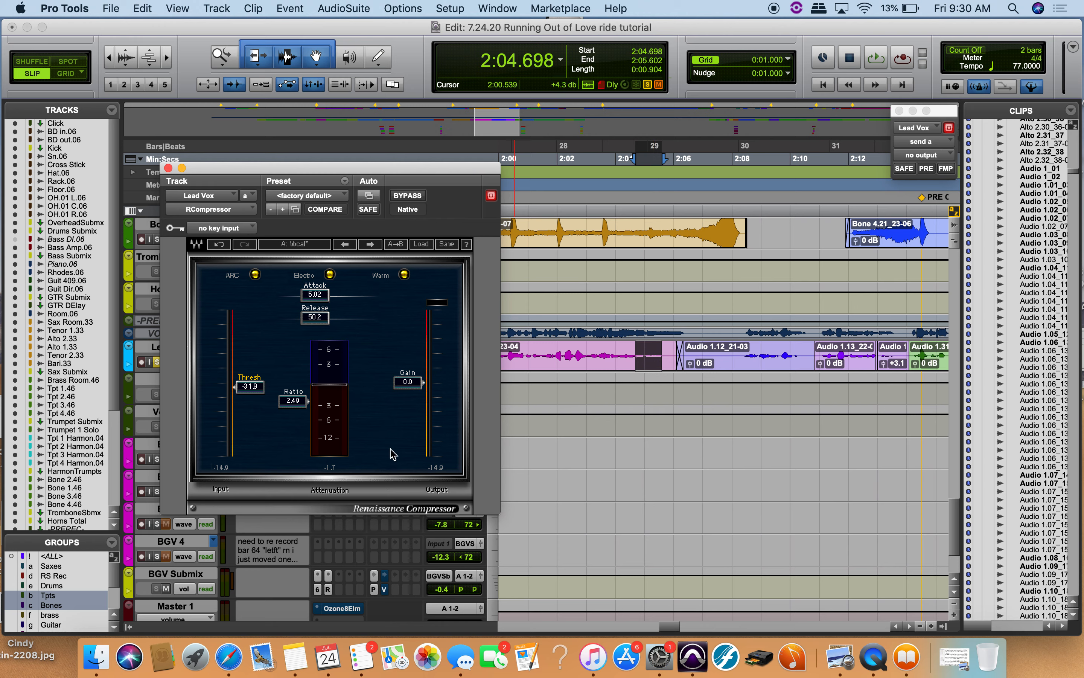
Step: Play Lead Vox from 2:03.923 near the end of its Verse 2 clip to check the compressor's gain reduction
key("space")
double_click(619, 352)
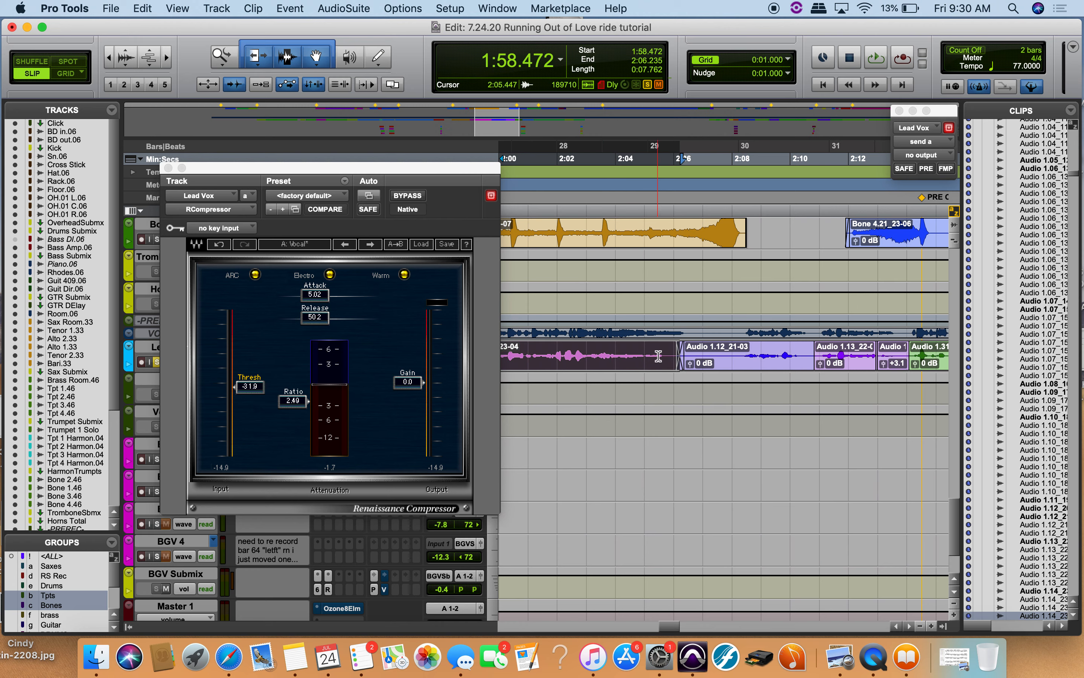
left_click(620, 346)
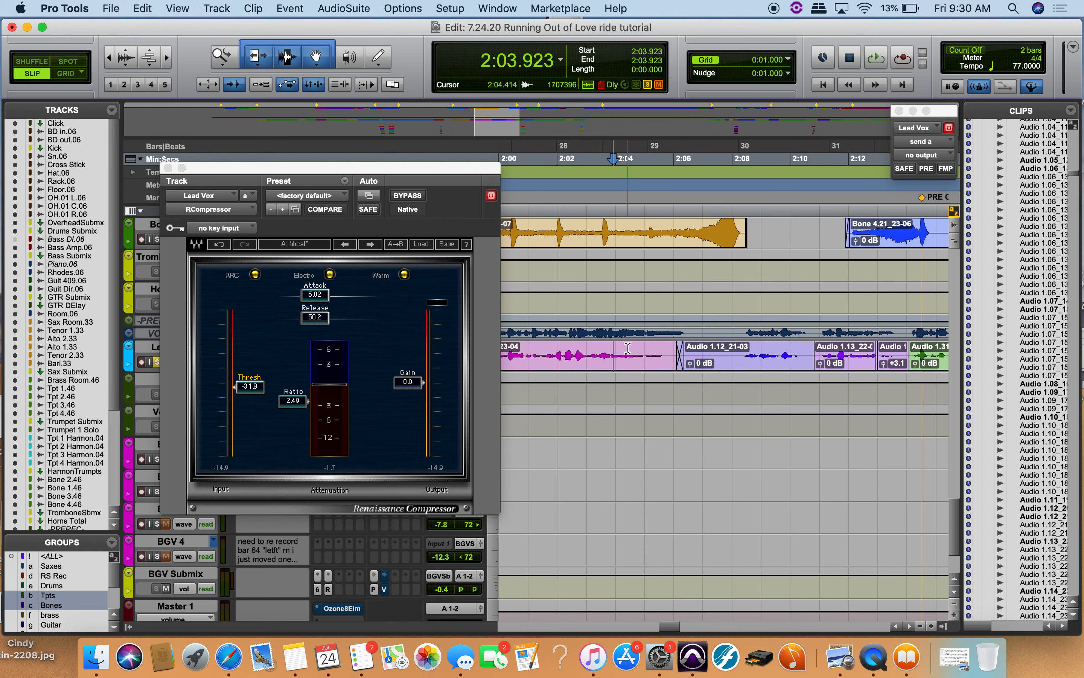
key("space")
key("space")
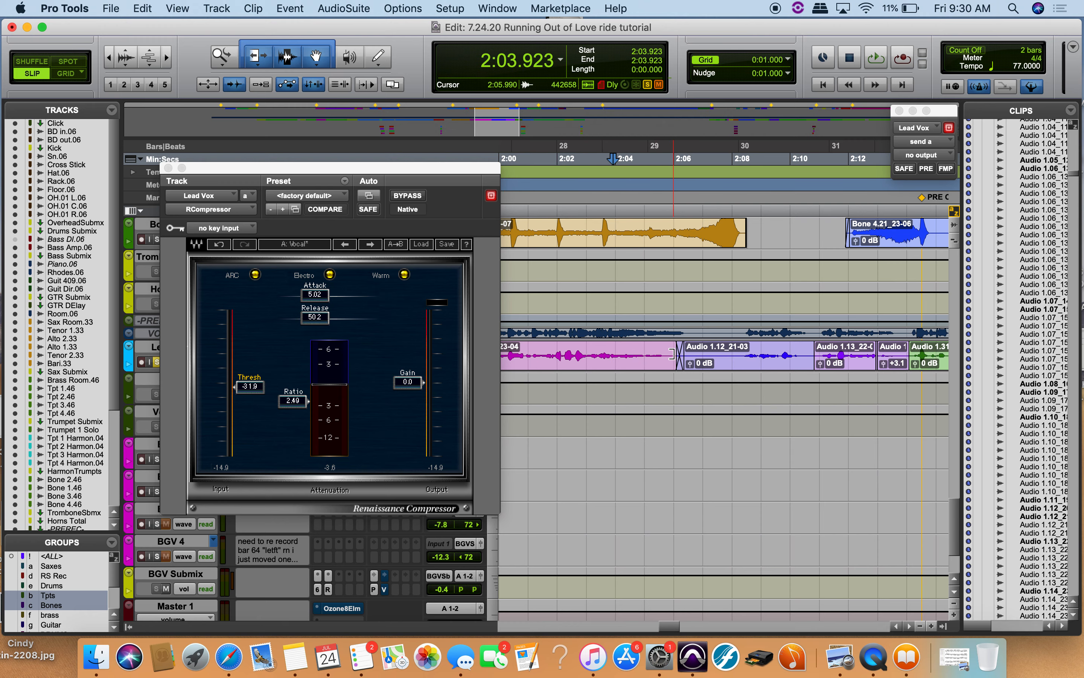
scroll(654, 345, "right", 4)
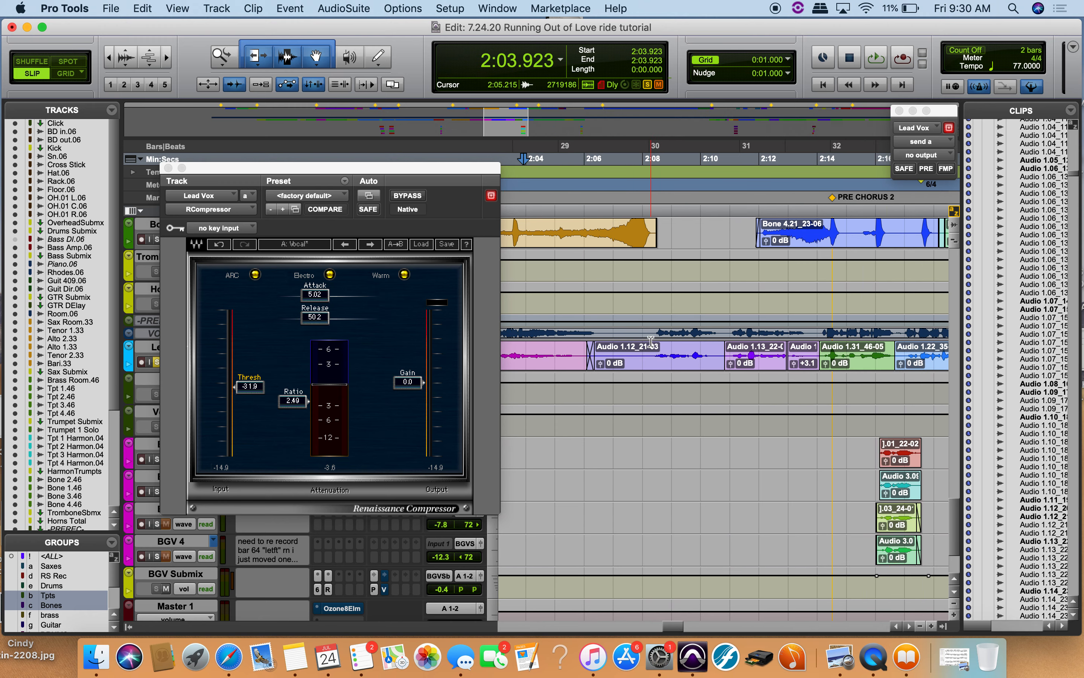
key("space")
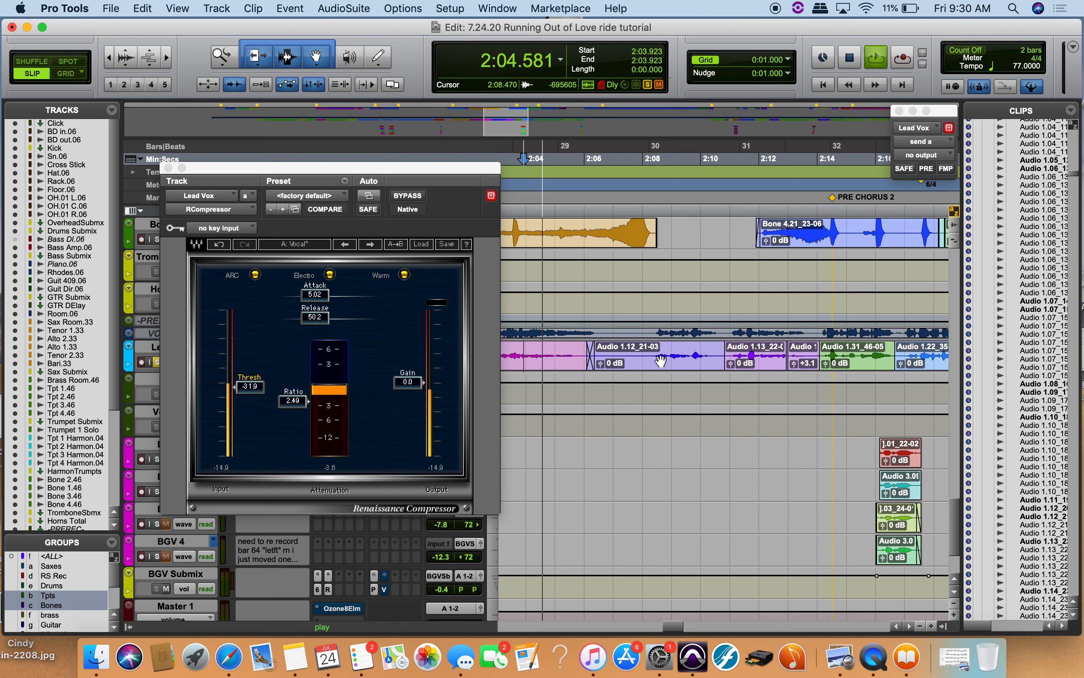
key("space")
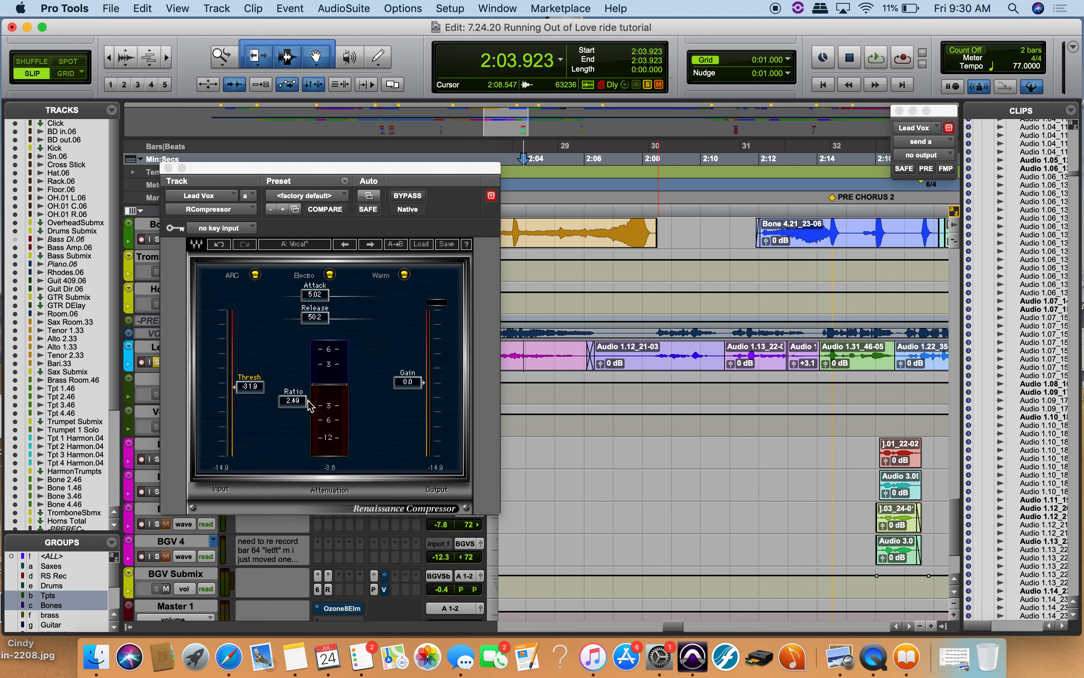
Step: Set the compressor ratio to 4.06 and play the Lead Vox passage from 2:21.800 to 2:24.202 at Chorus 2
left_click_drag(310, 406, 309, 415)
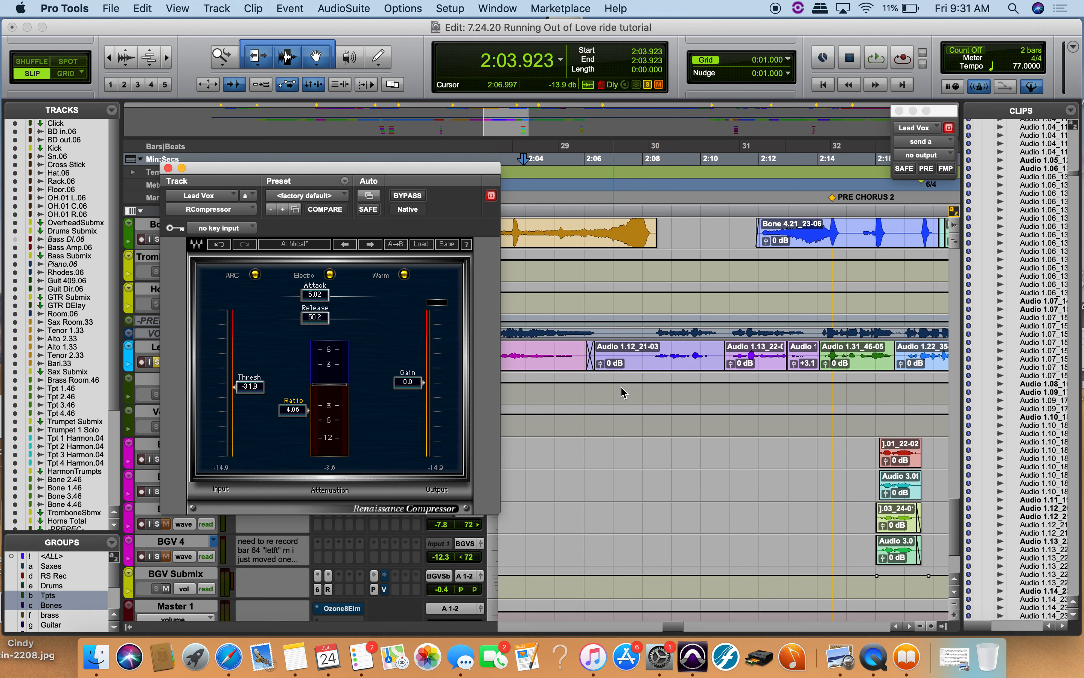
scroll(724, 368, "right", 10)
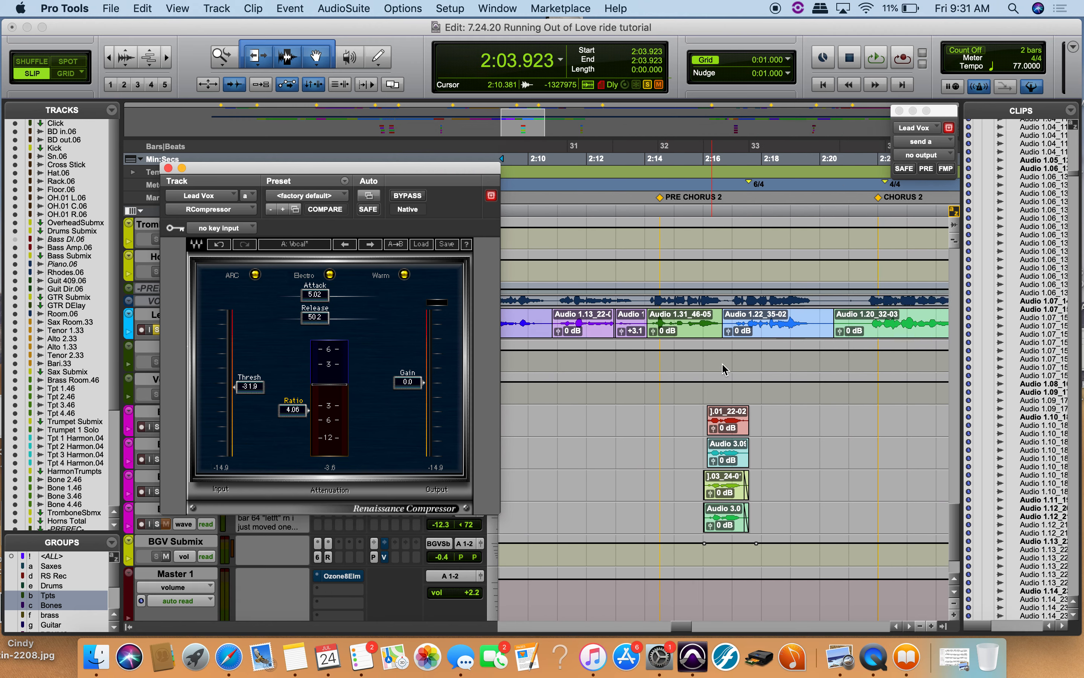
scroll(699, 377, "up", 2)
left_click(679, 386)
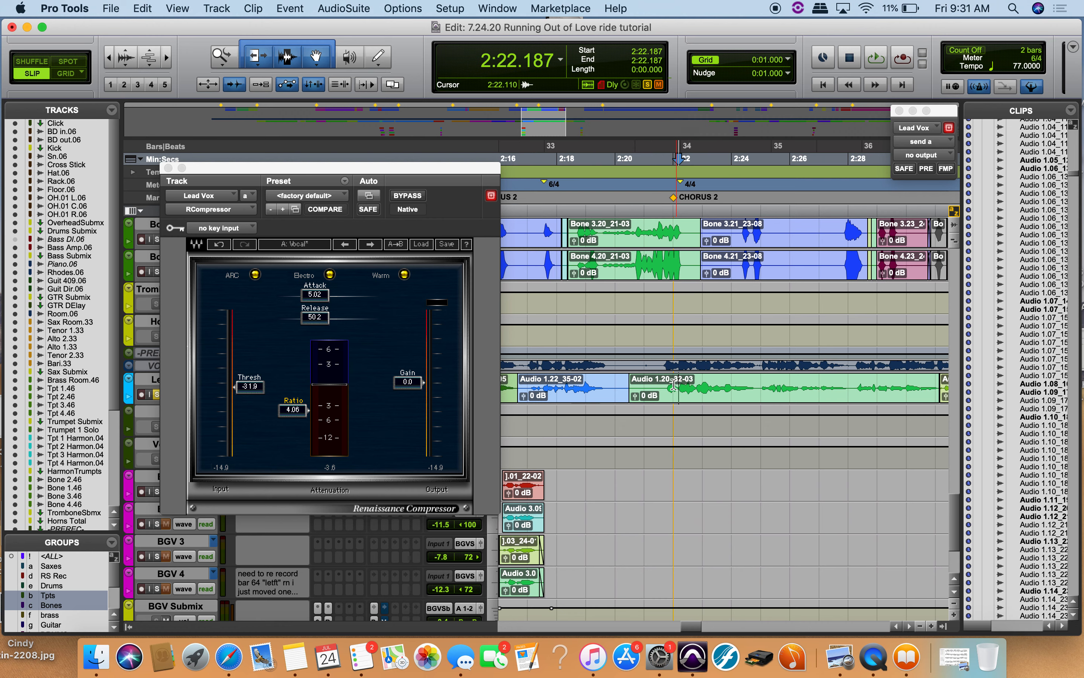
left_click(669, 385)
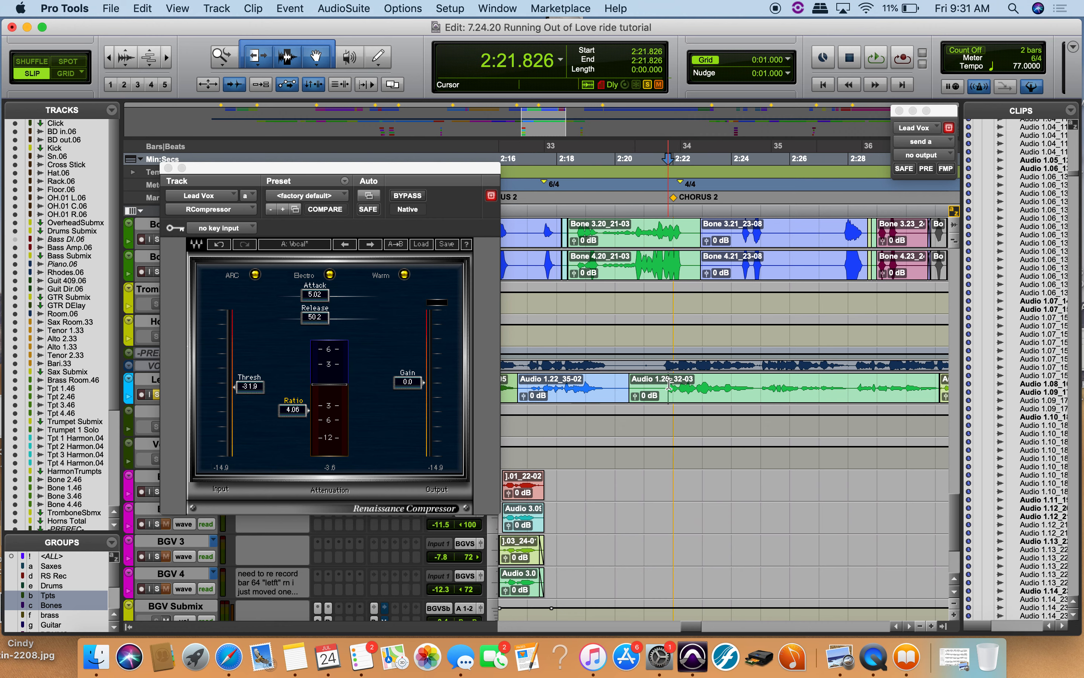
scroll(627, 385, "right", 5)
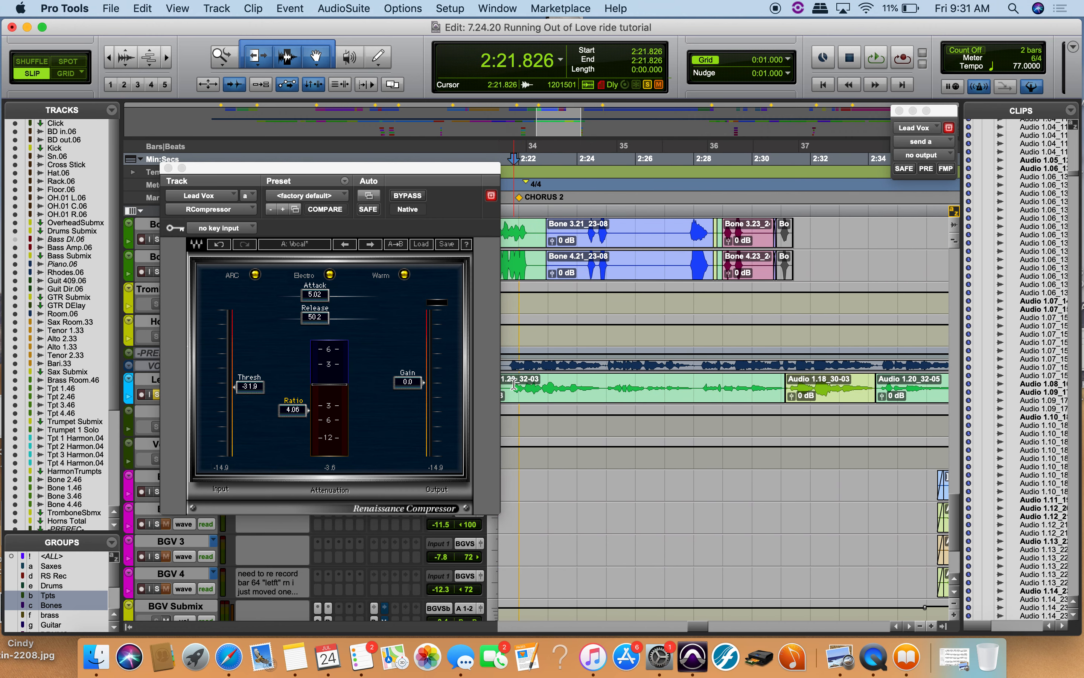
left_click_drag(514, 384, 583, 398)
key("space")
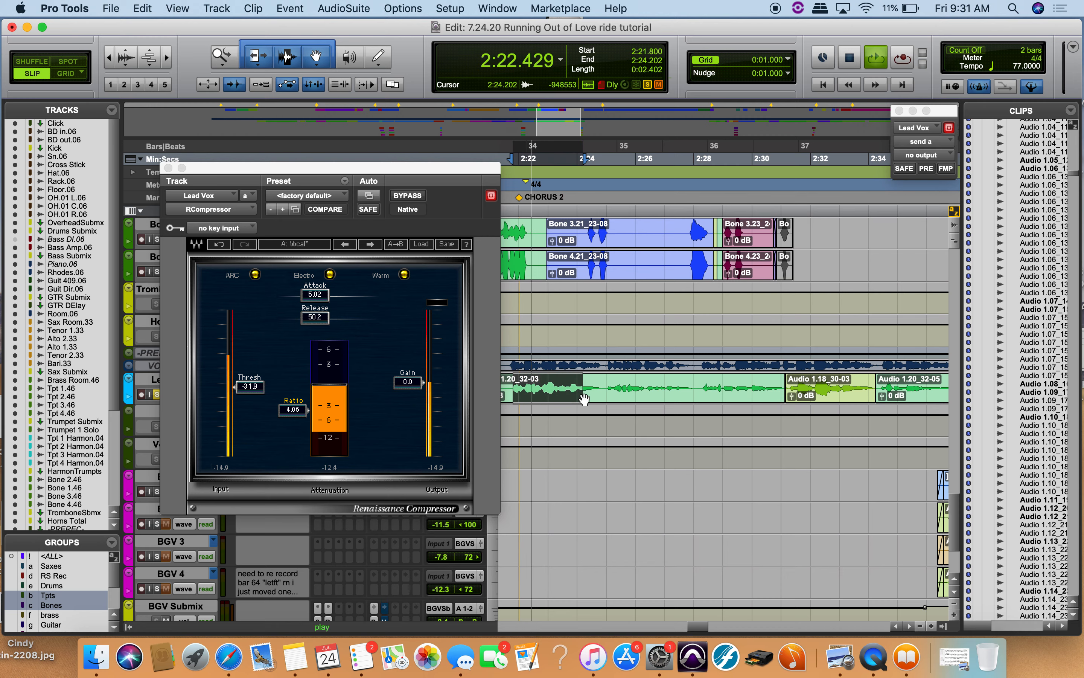
Step: Compare the Lead Vox Chorus 2 passage with the Renaissance Compressor bypassed and active during looped playback
scroll(584, 399, "left", 3)
scroll(584, 399, "up", 2)
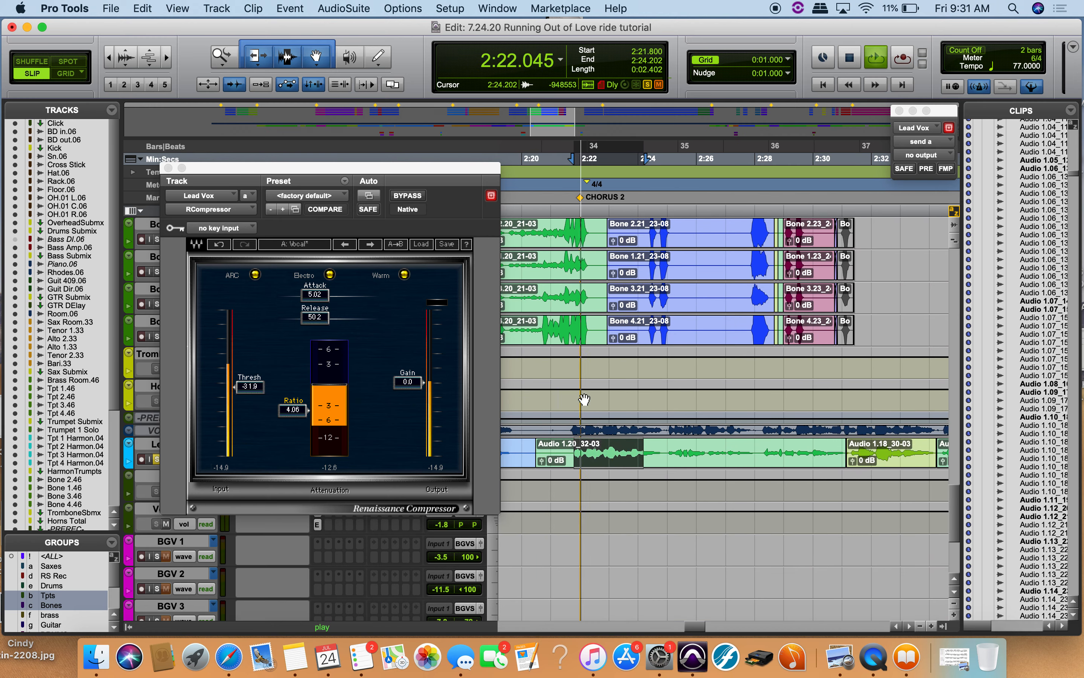
scroll(584, 399, "down", 1)
key("space")
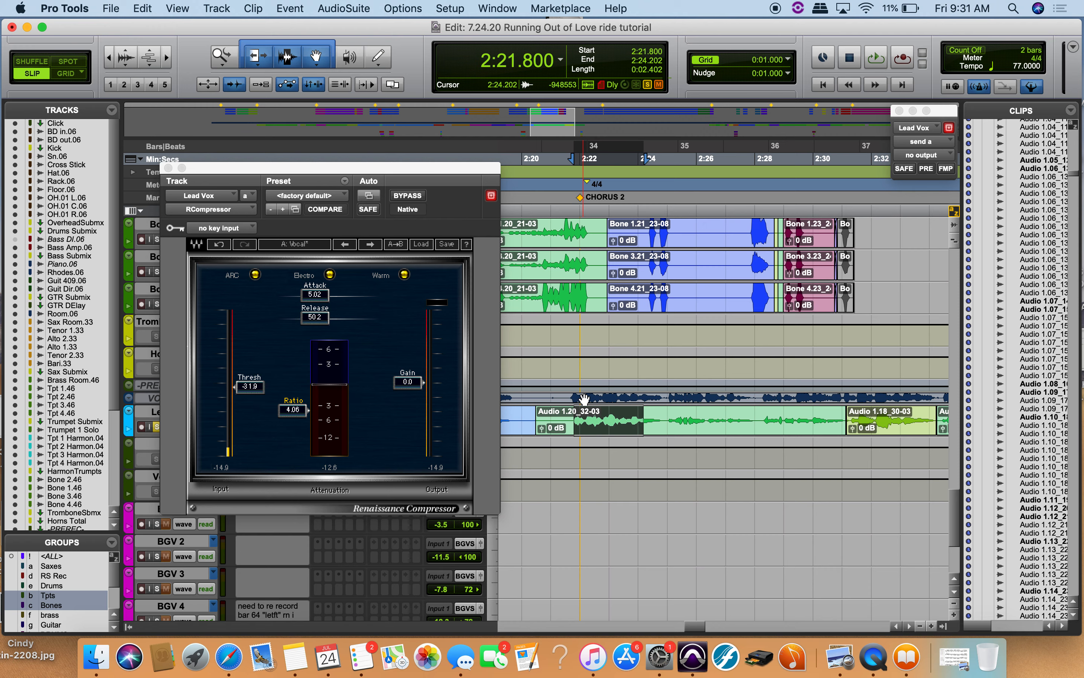
left_click(419, 195)
key("space")
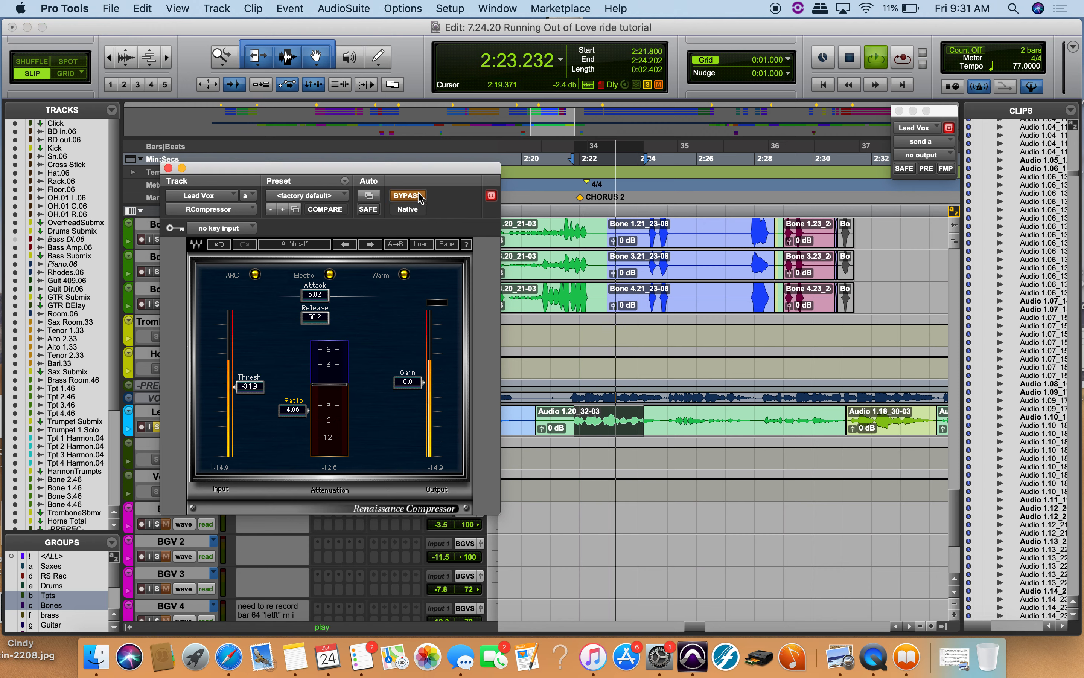
left_click(420, 195)
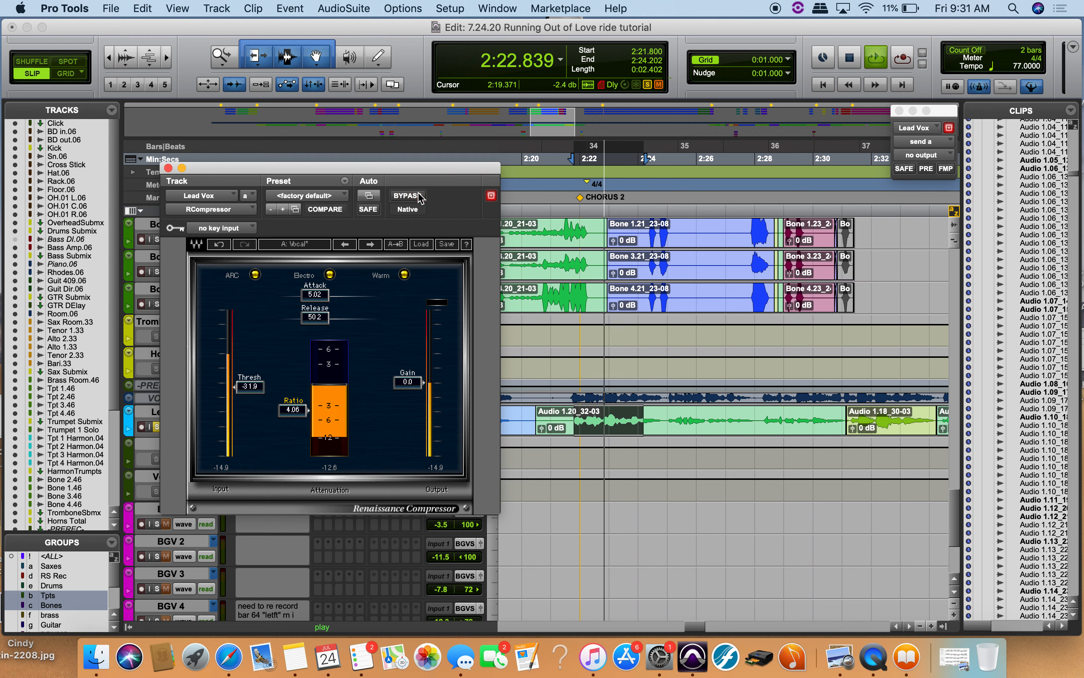
key("space")
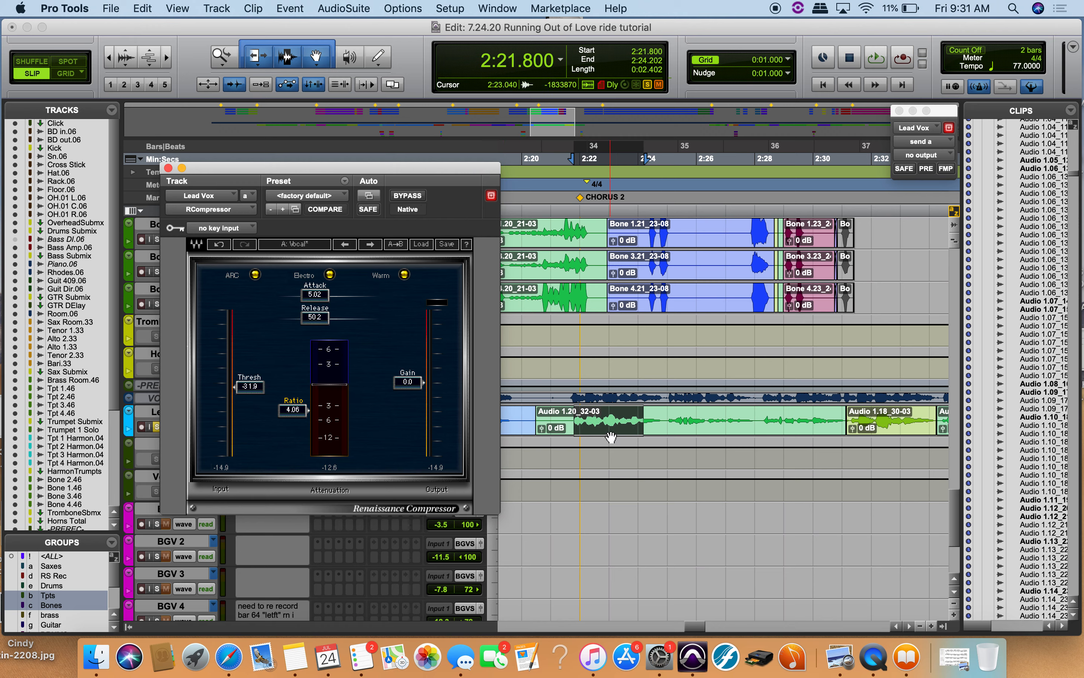
Step: Audition the selected Lead Vox passage with the compressor active, replay it bypassed, and re-enable the compressor
key("space")
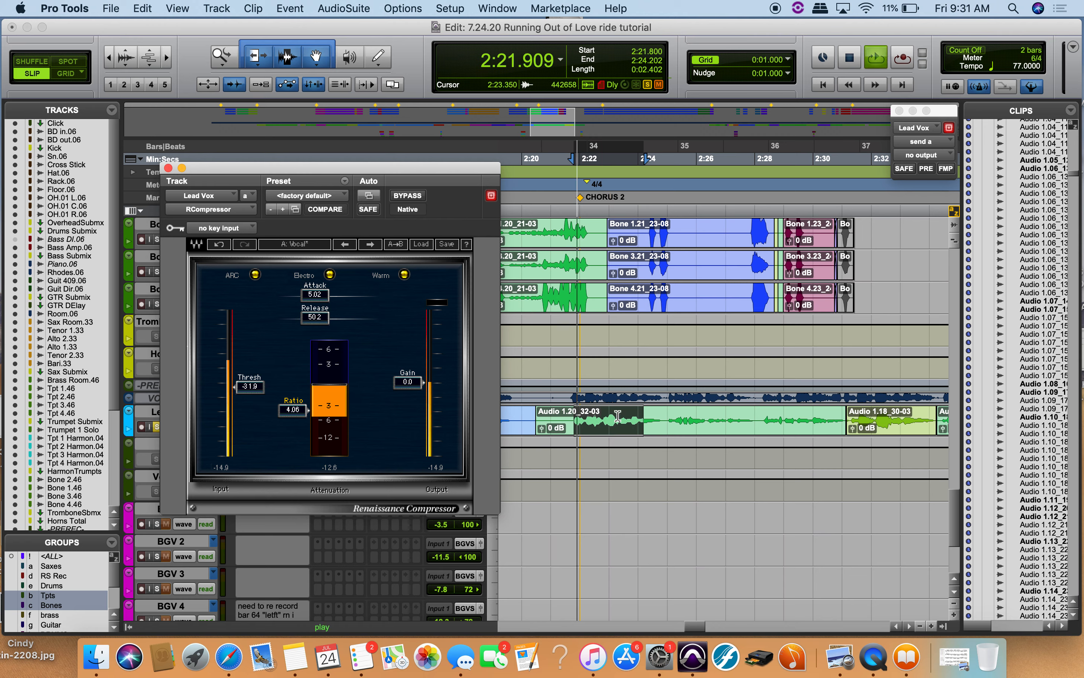
key("space")
left_click(415, 198)
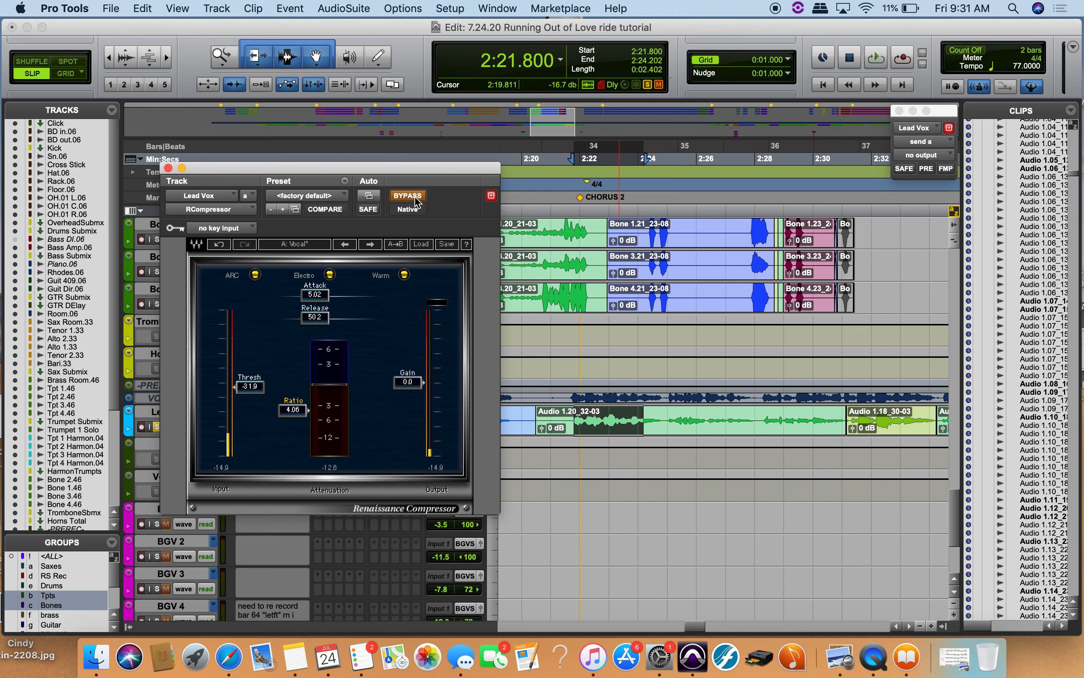
key("space")
key("space")
left_click(415, 198)
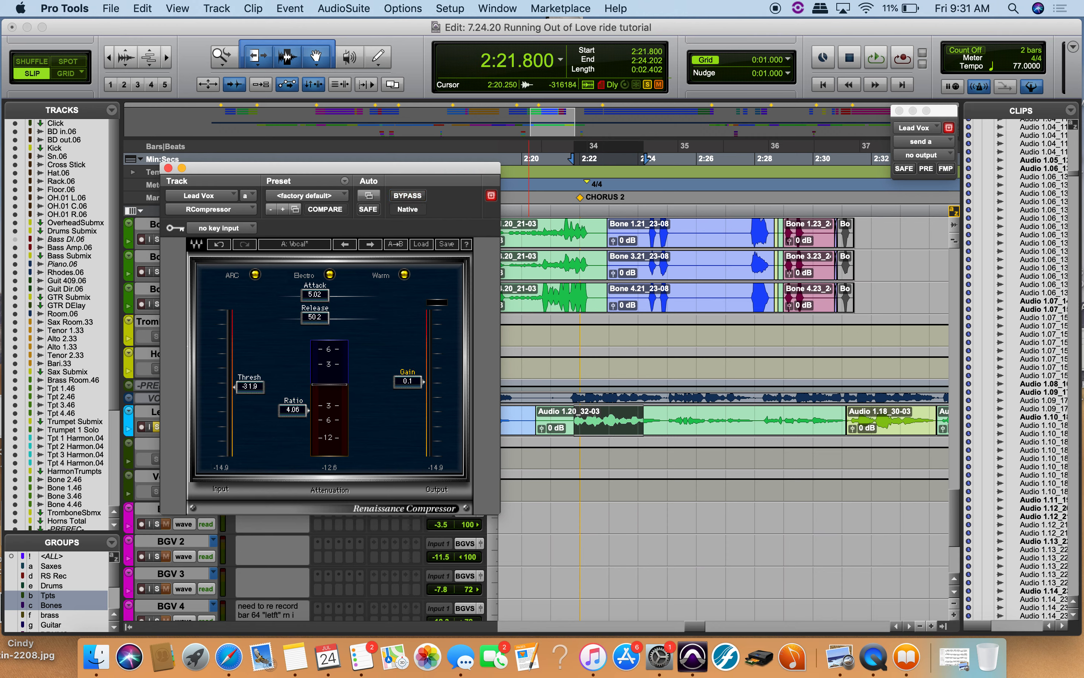
Step: Set the compressor's output gain to 5.4 and compare the passage with bypass on and off
left_click_drag(417, 380, 418, 366)
key("space")
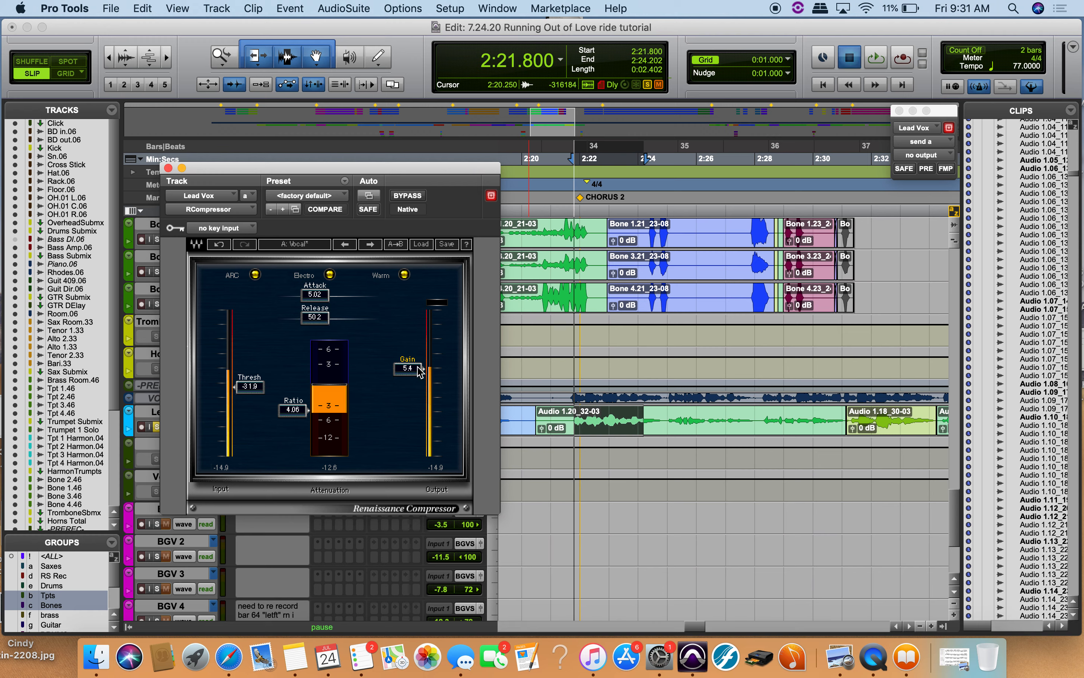
left_click(419, 199)
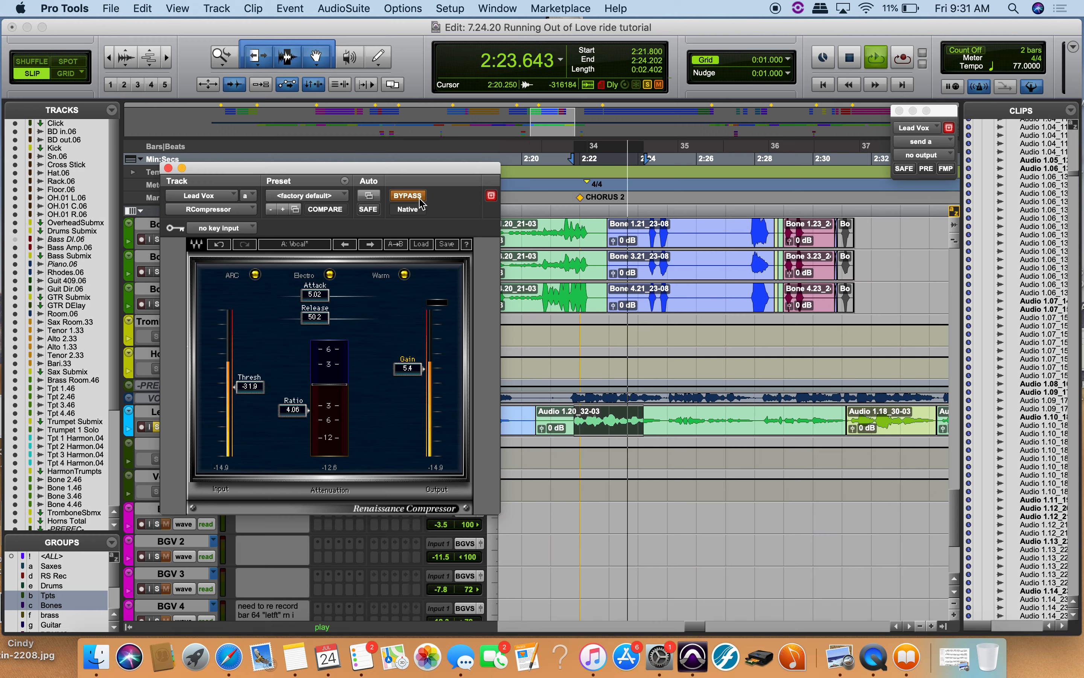
left_click(419, 200)
key("space")
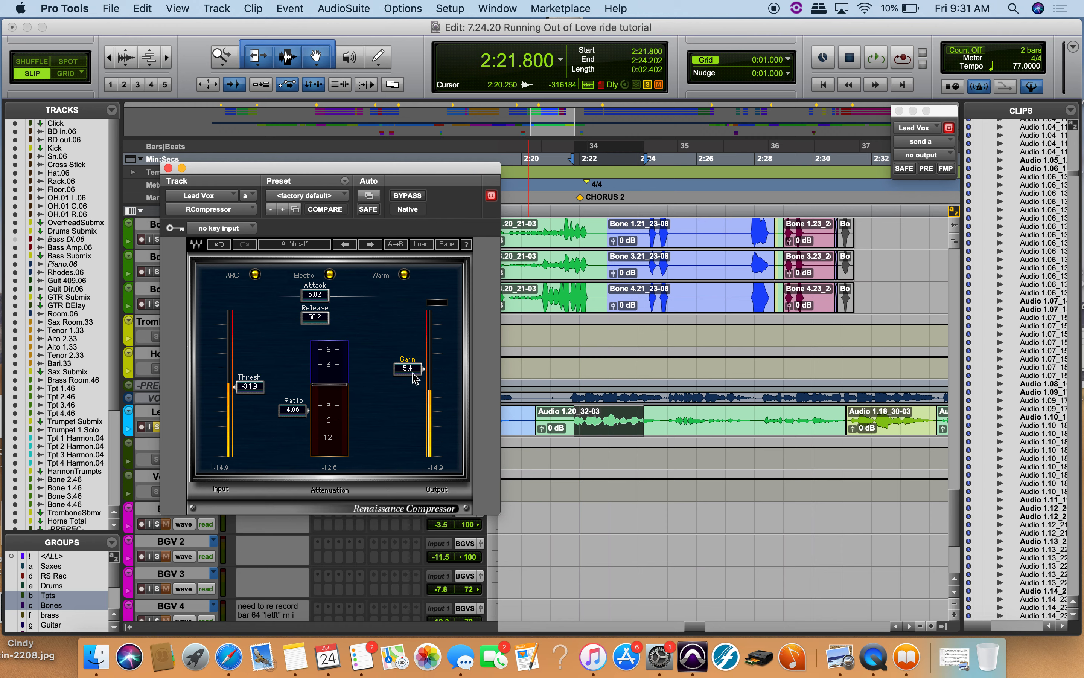
Step: Raise the compressor's output gain to 7.1 and compare the playing passage against bypass
left_click_drag(415, 379, 416, 371)
key("space")
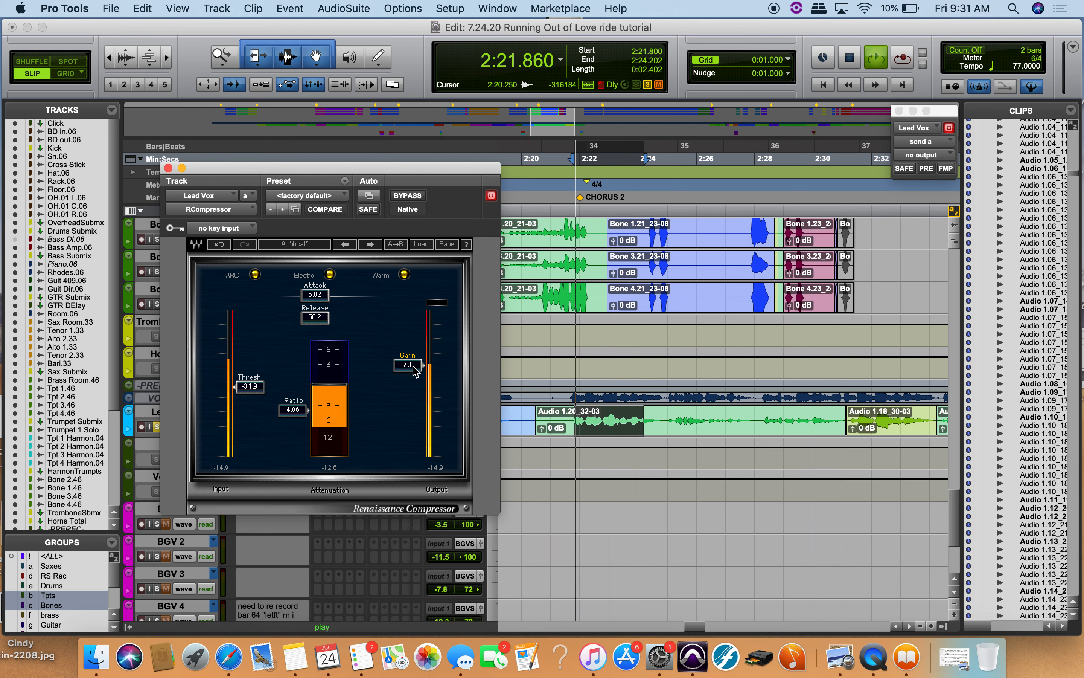
left_click(413, 197)
left_click(412, 198)
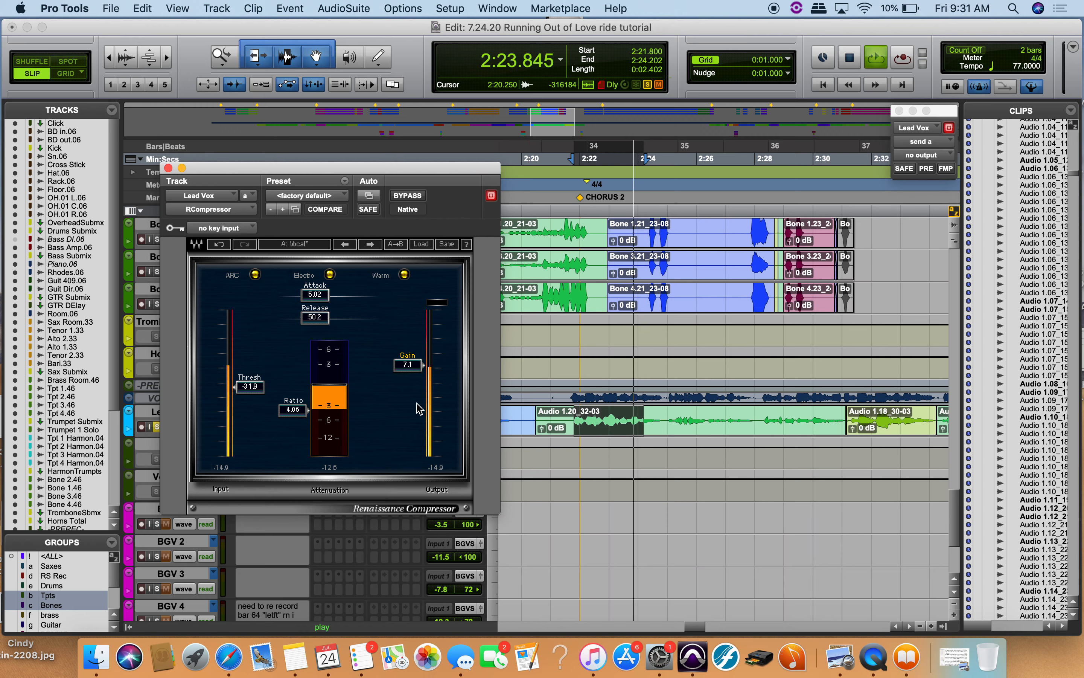
key("space")
Step: Set the compressor's output gain to 6.4 and play the selected Lead Vox passage
left_click_drag(405, 370, 405, 373)
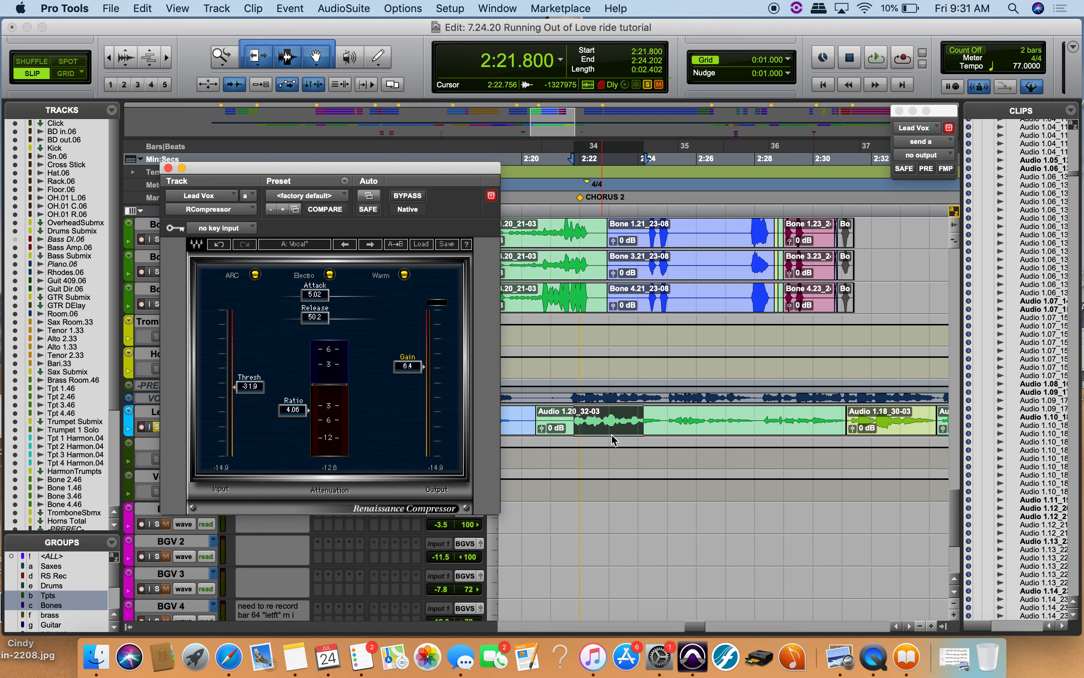
key("space")
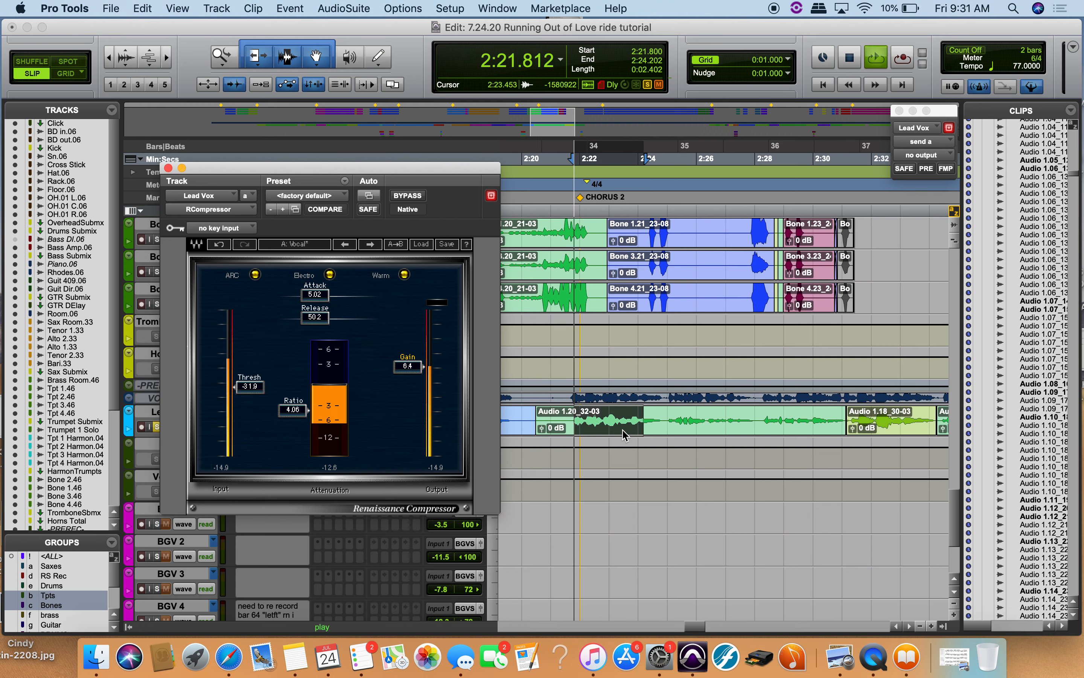
key("space")
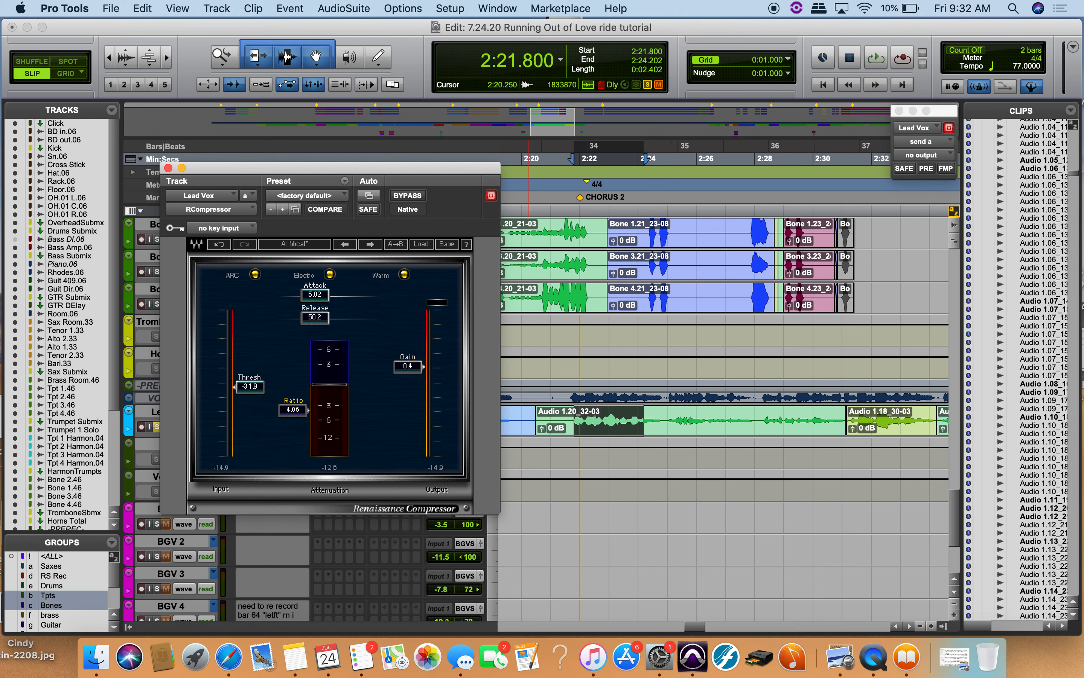
Step: Try compressor ratios of 3.01 and 10 while playing the Lead Vox passage at Chorus 2
left_click_drag(292, 410, 302, 402)
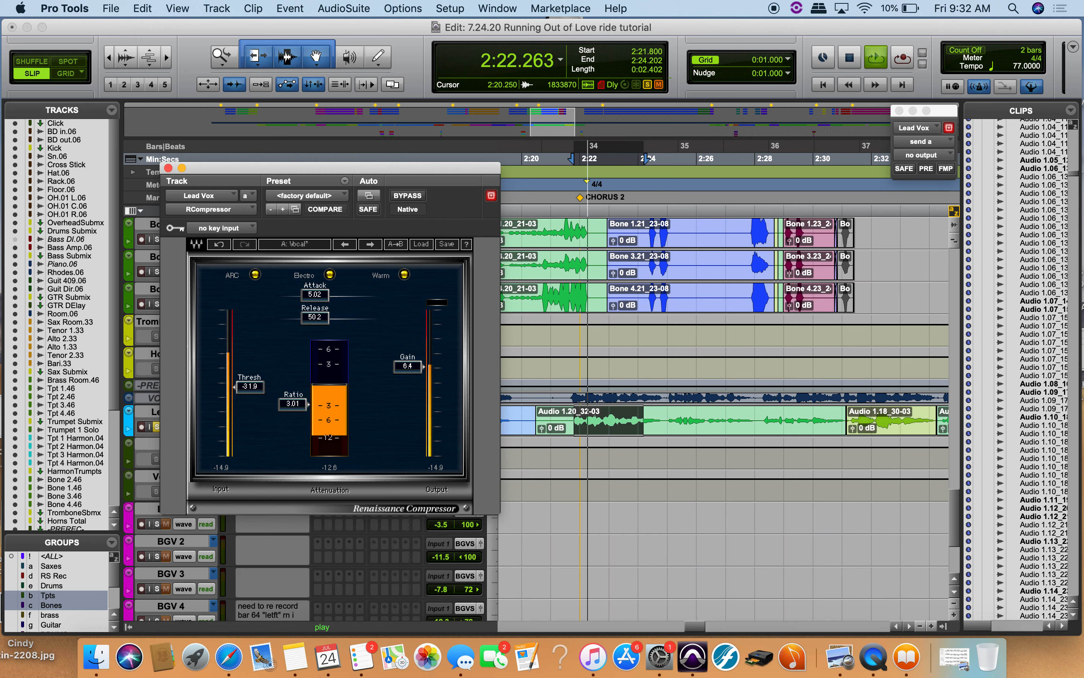
key("space")
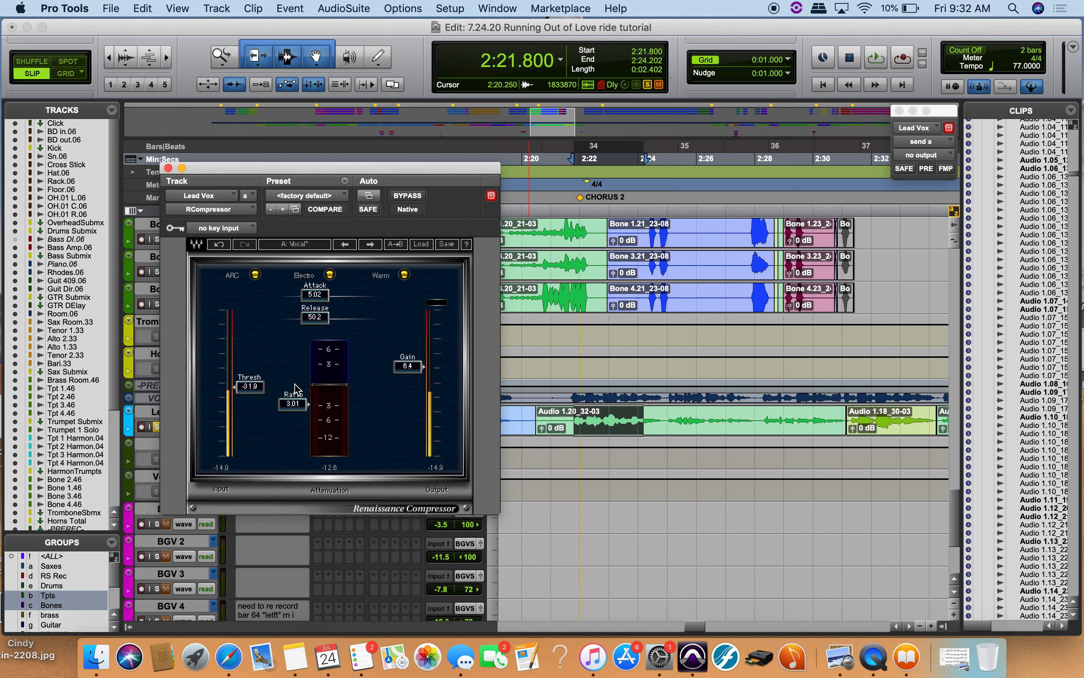
left_click(294, 401)
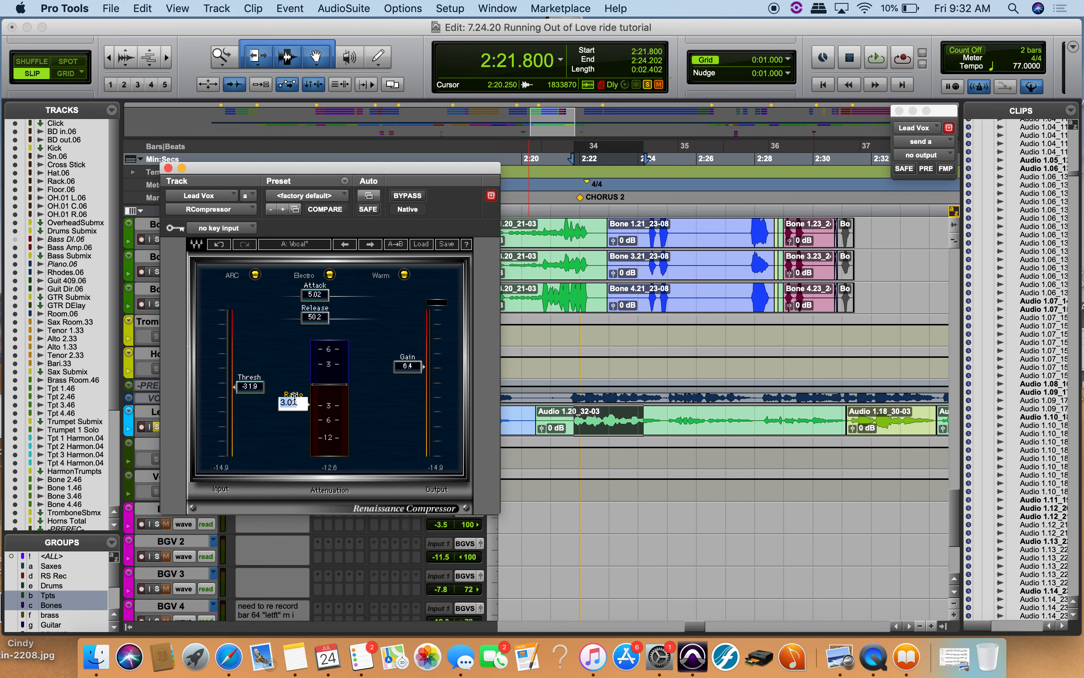
type("10")
key("Return")
key("space")
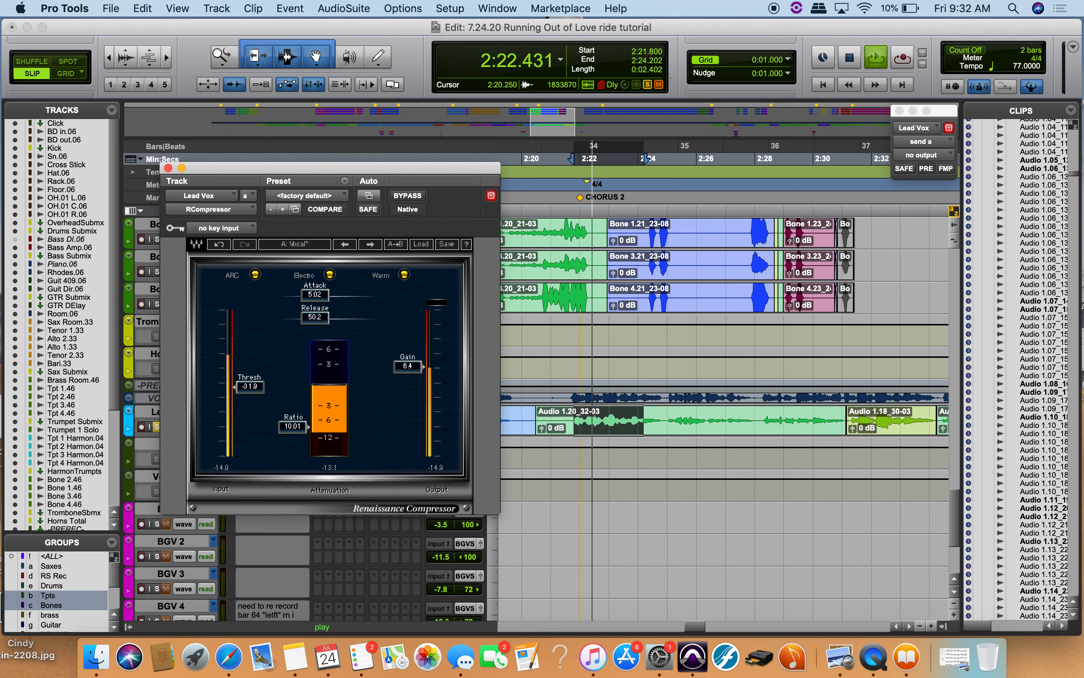
key("space")
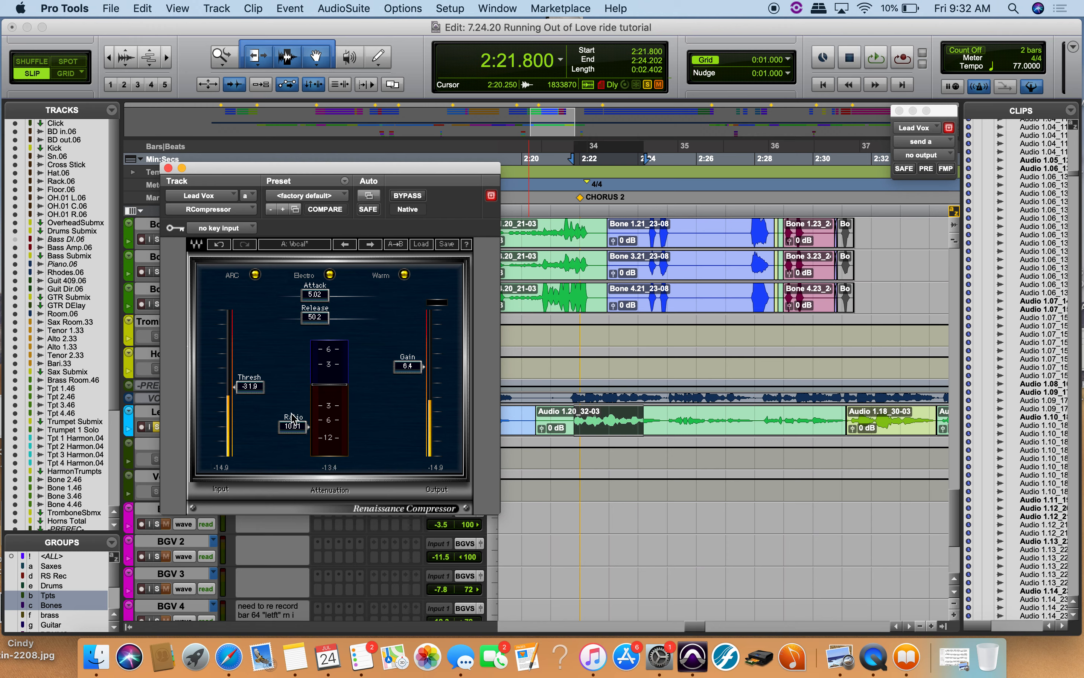
Step: Set the compressor ratio to 2 and turn on Insertion Follows Playback
double_click(290, 423)
type("2")
key("Return")
key("comma")
key("n")
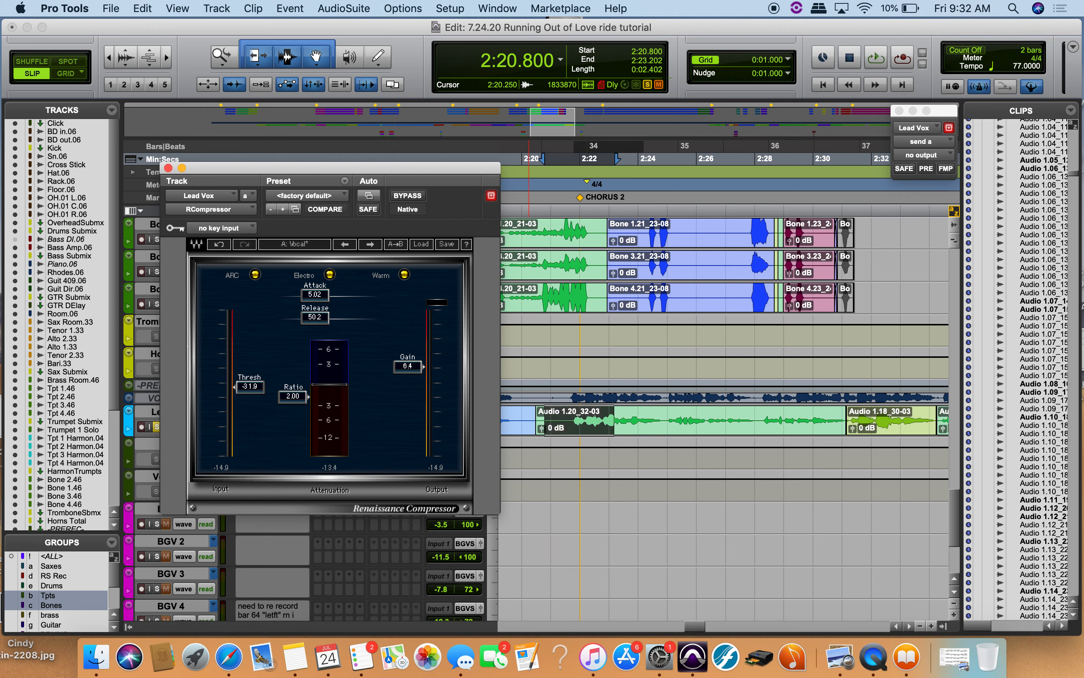
Step: Play Lead Vox from 2:21.748 just before Chorus 2 to check the gain reduction at the current ratio
key("space")
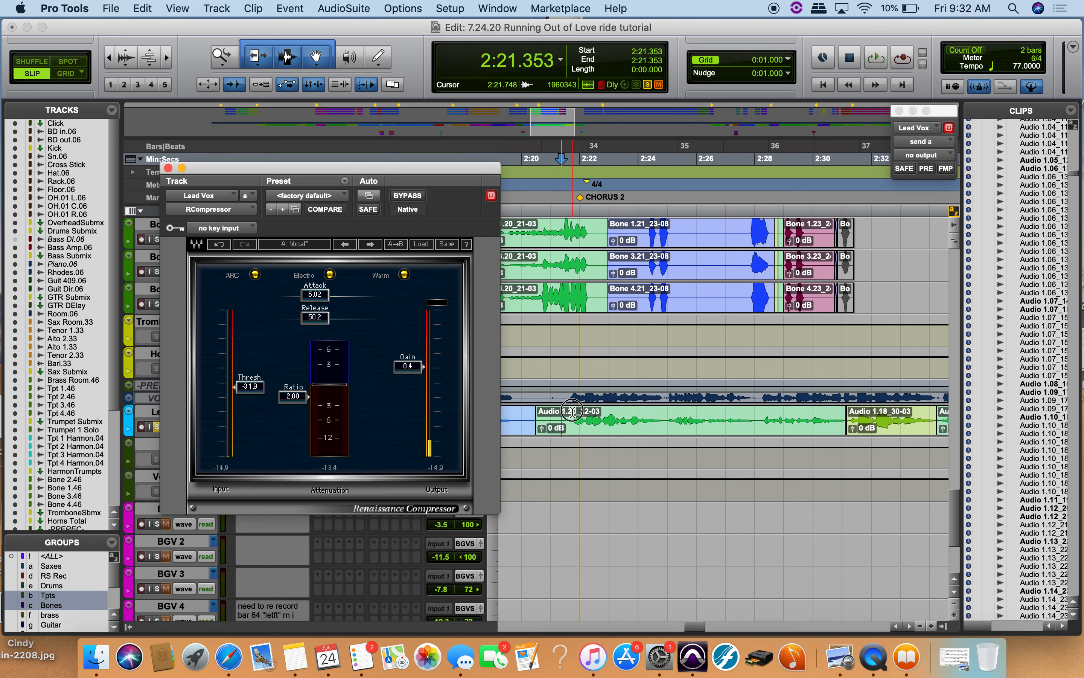
left_click(573, 411)
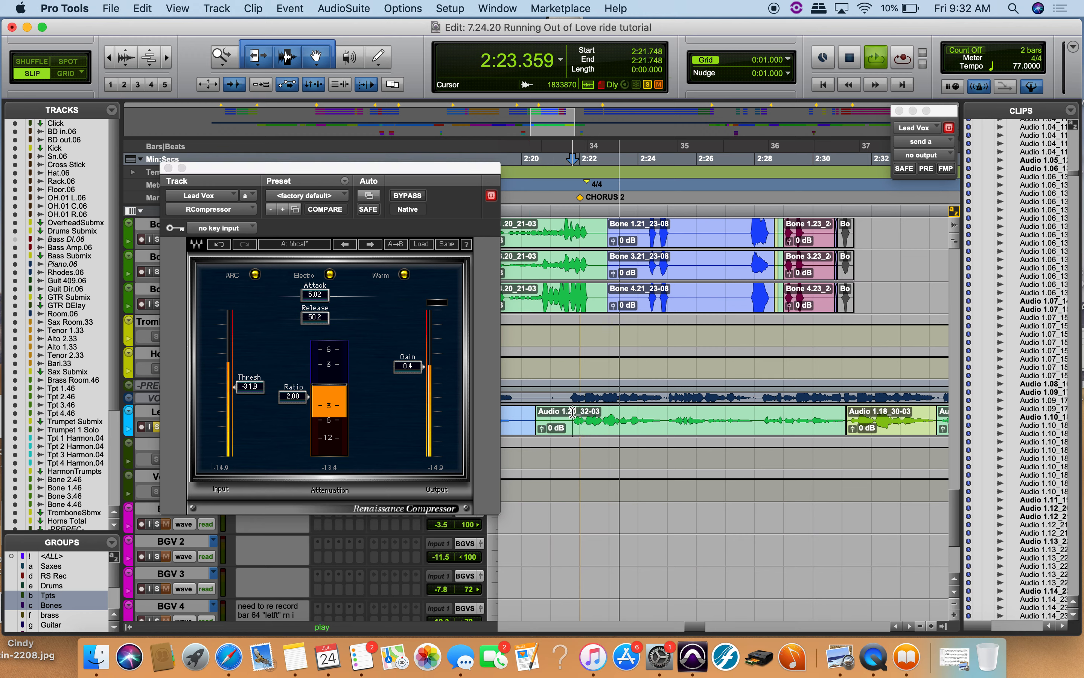
key("space")
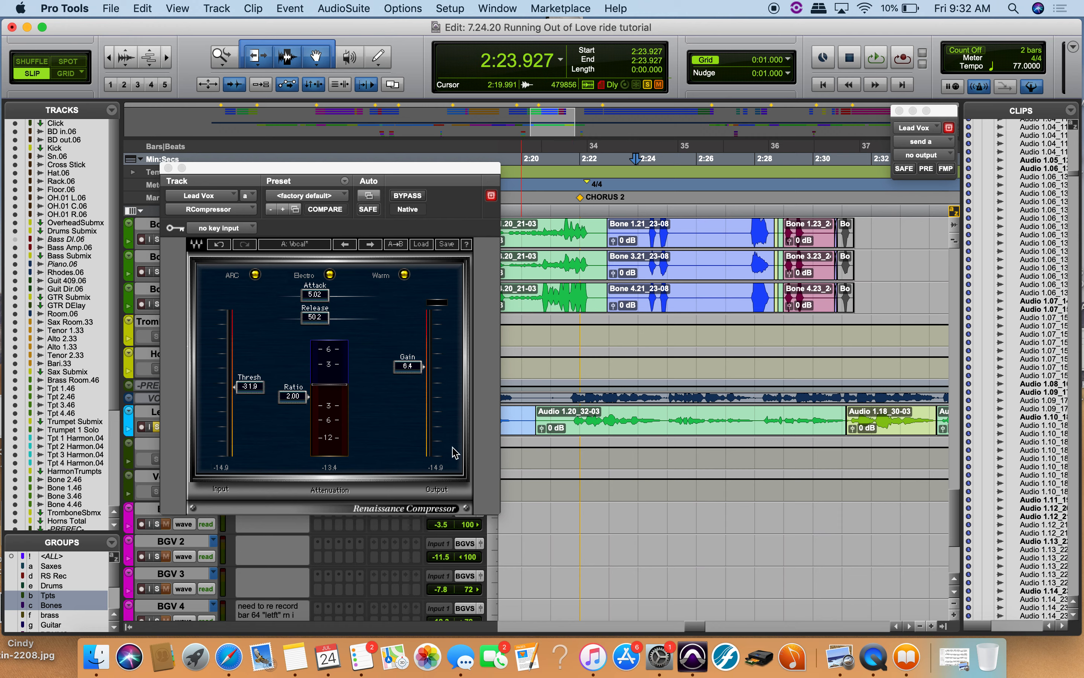
Step: Open the compressor ratio for editing and place the edit cursor at 2:21.800 on Lead Vox
left_click(292, 397)
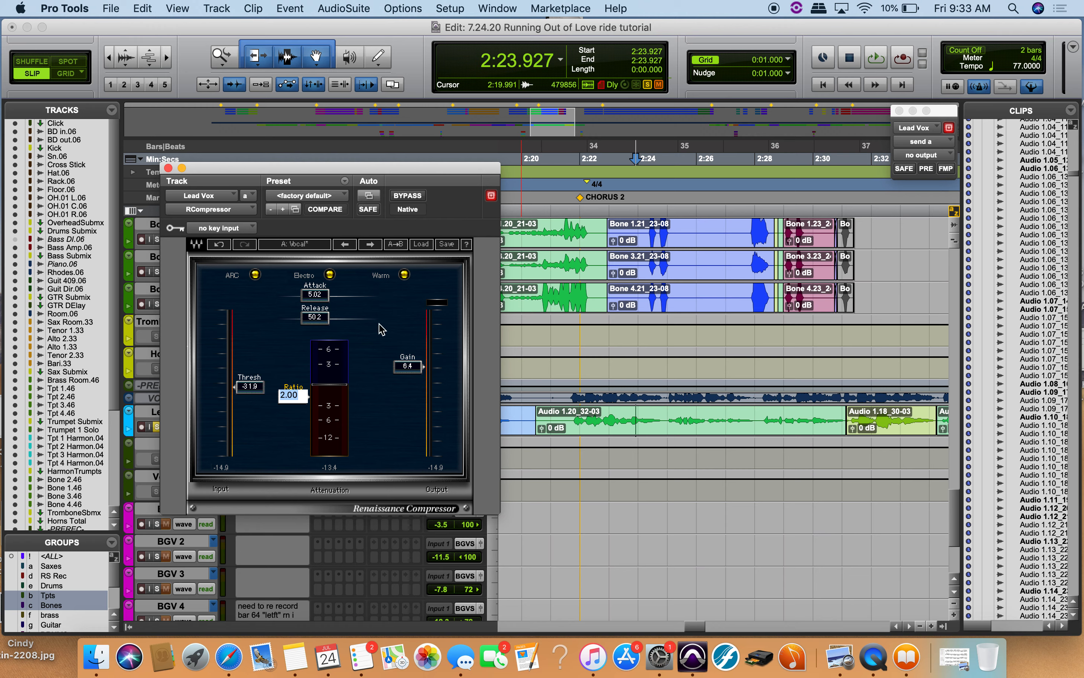
left_click(575, 419)
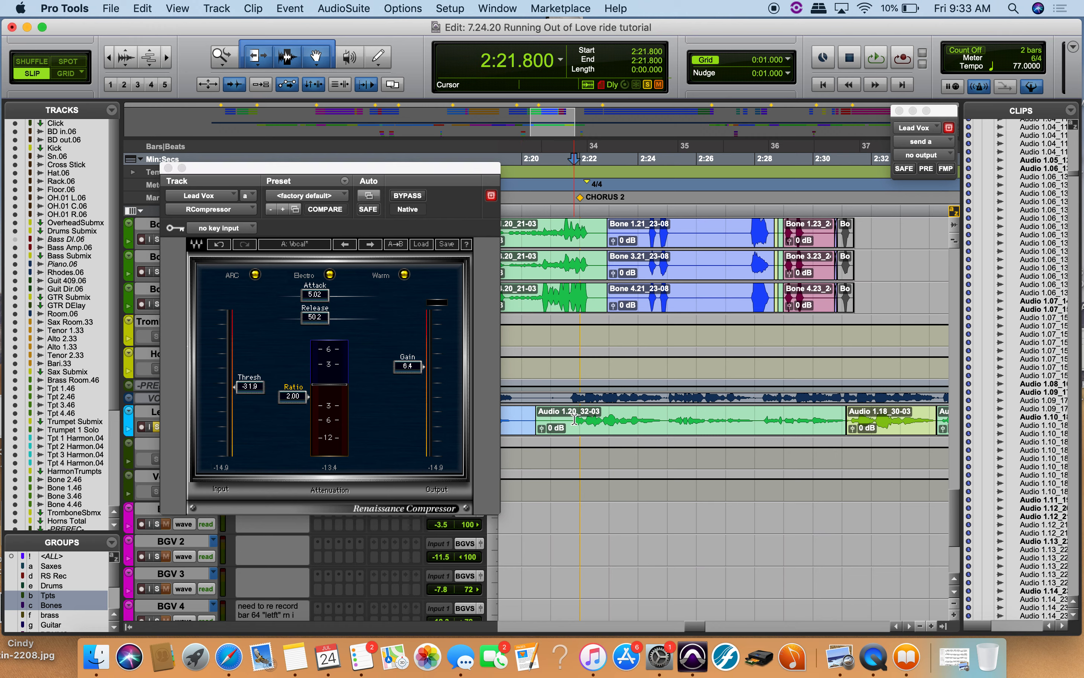